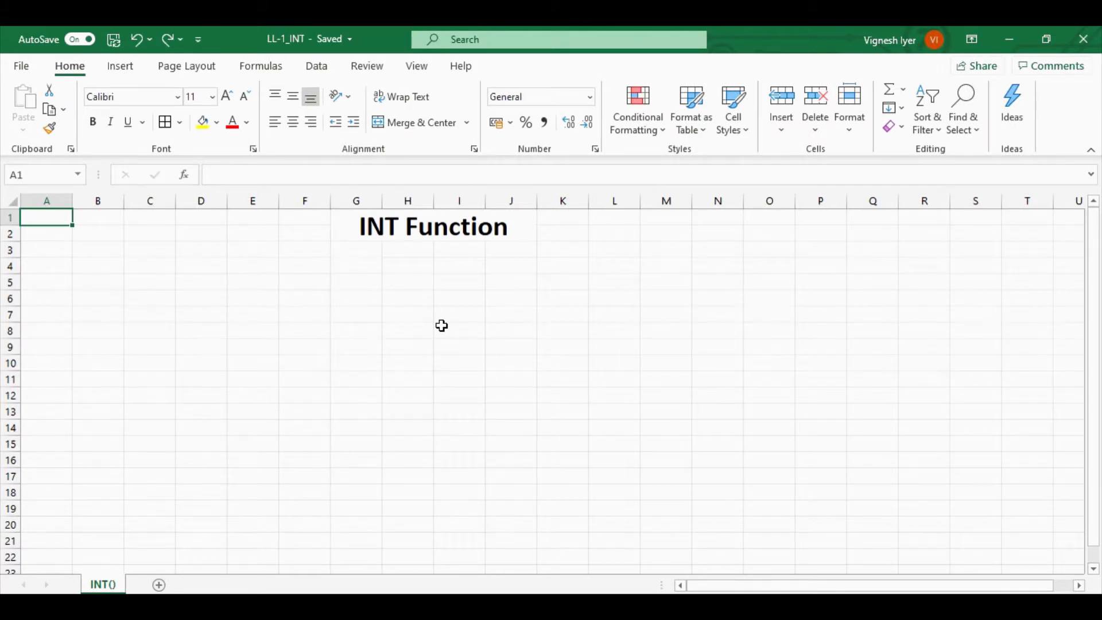
Apply white outline and inside borders to every cell of the INT() sheet.
{"action": "key", "text": "ctrl+a"}
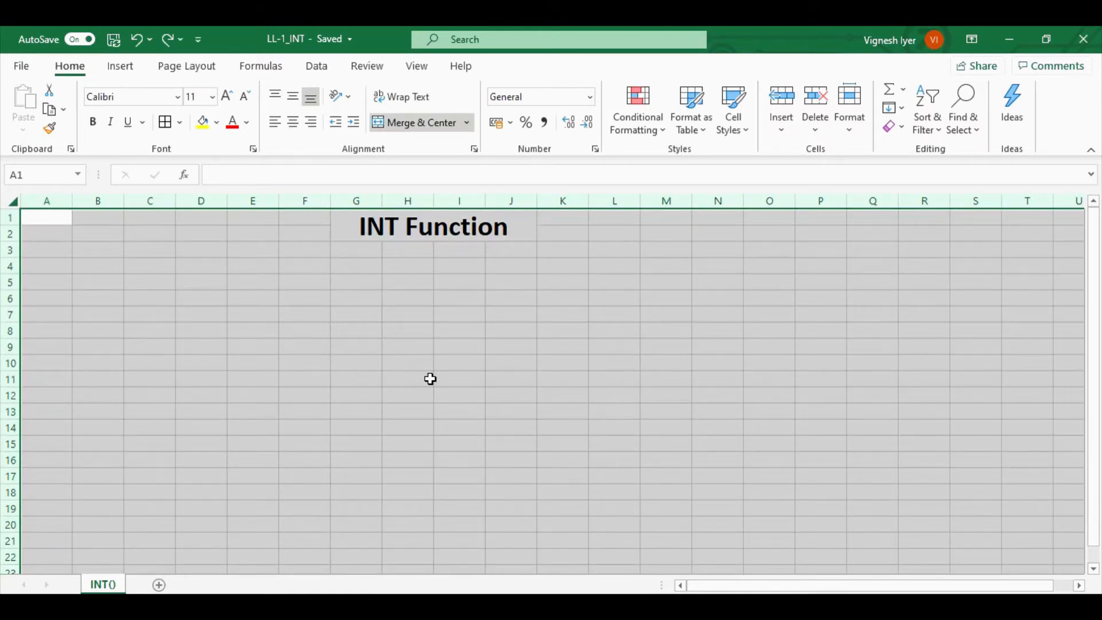
{"action": "right_click", "coordinate": [157, 294]}
{"action": "left_click", "coordinate": [298, 270]}
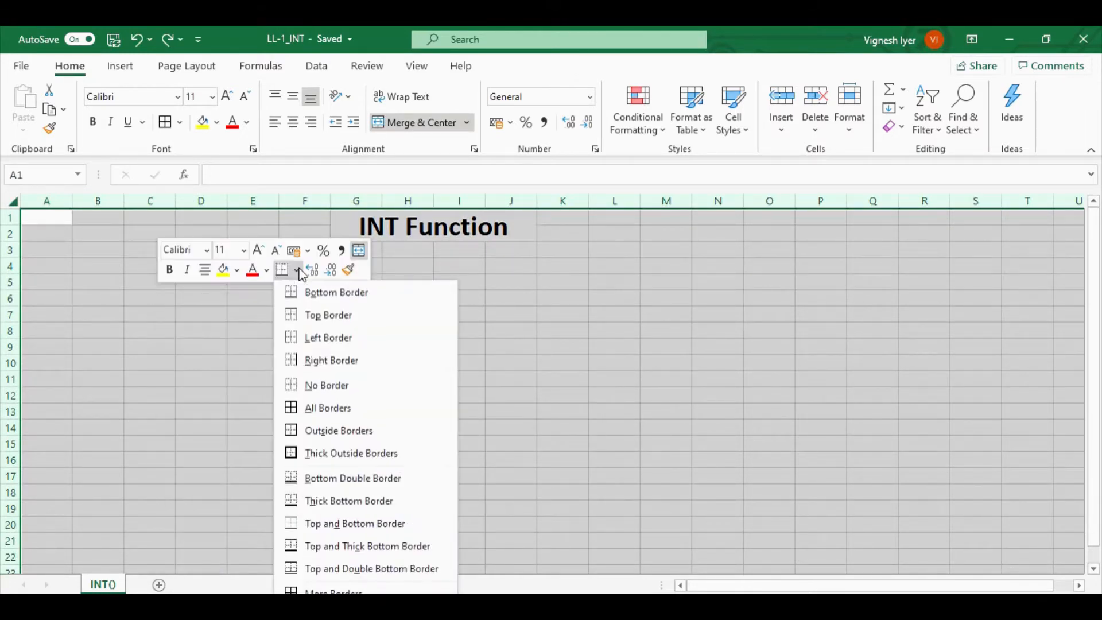
{"action": "left_click", "coordinate": [322, 589]}
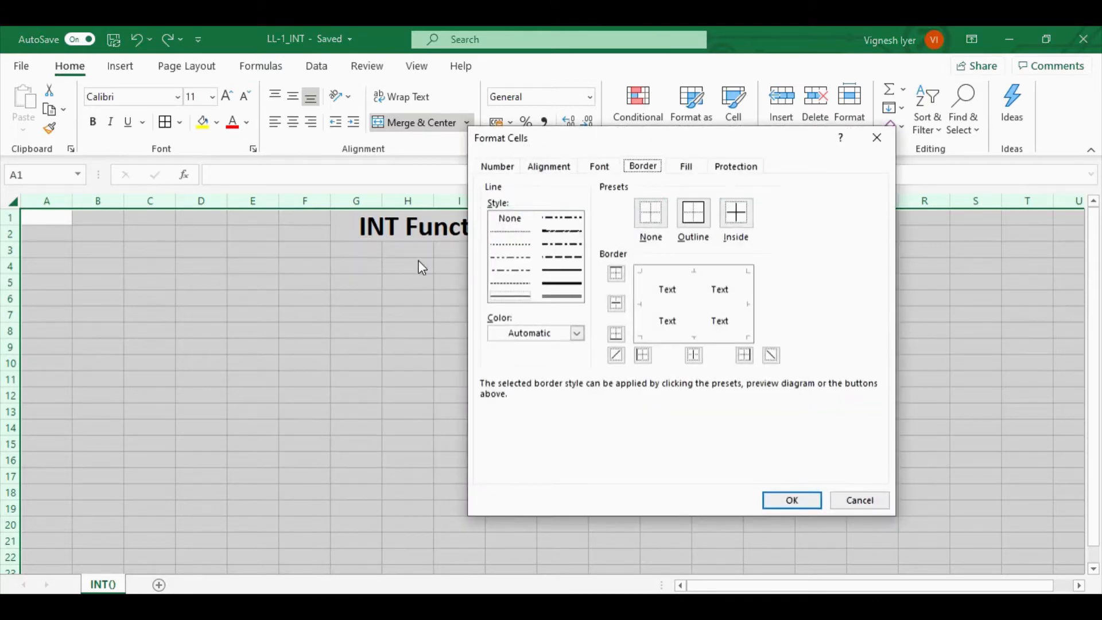
{"action": "left_click", "coordinate": [554, 333]}
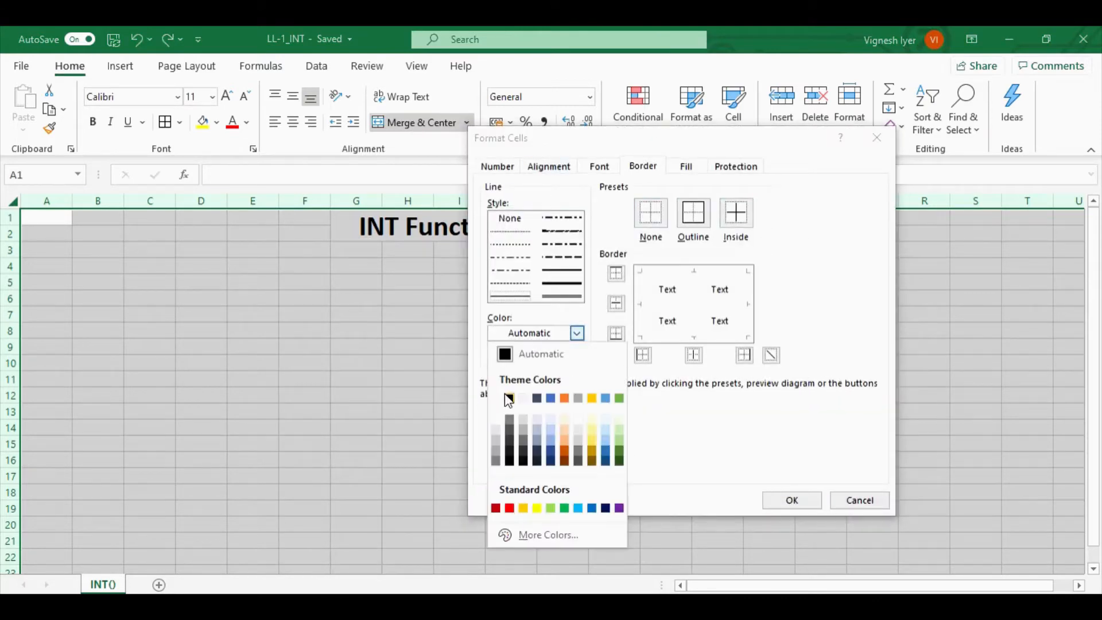
{"action": "left_click", "coordinate": [501, 402]}
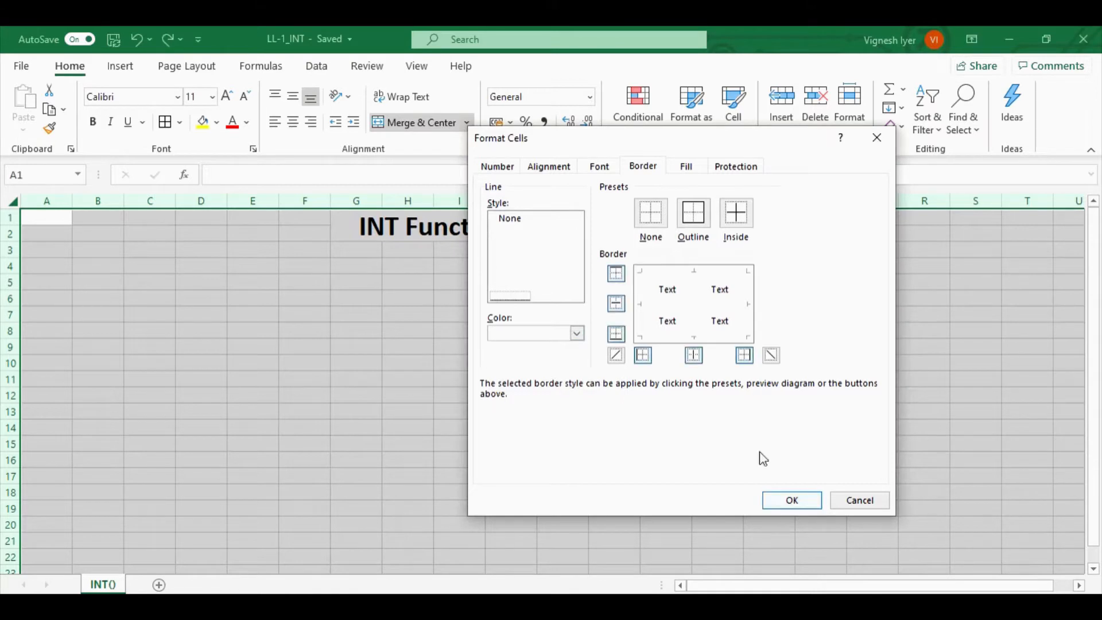
{"action": "left_click", "coordinate": [785, 501]}
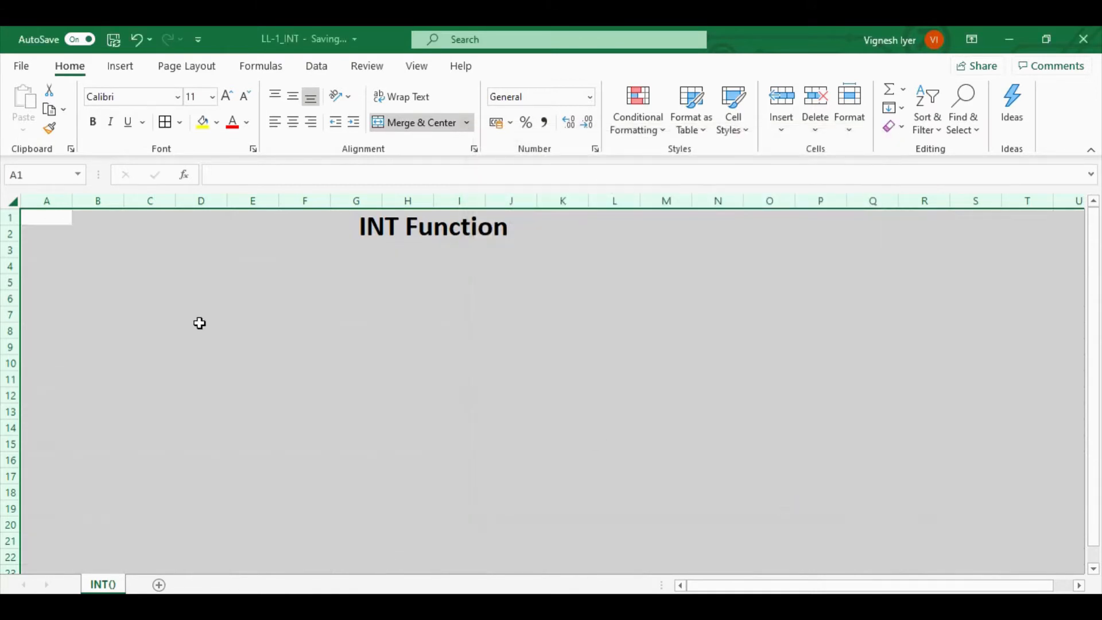
{"action": "left_click", "coordinate": [313, 316]}
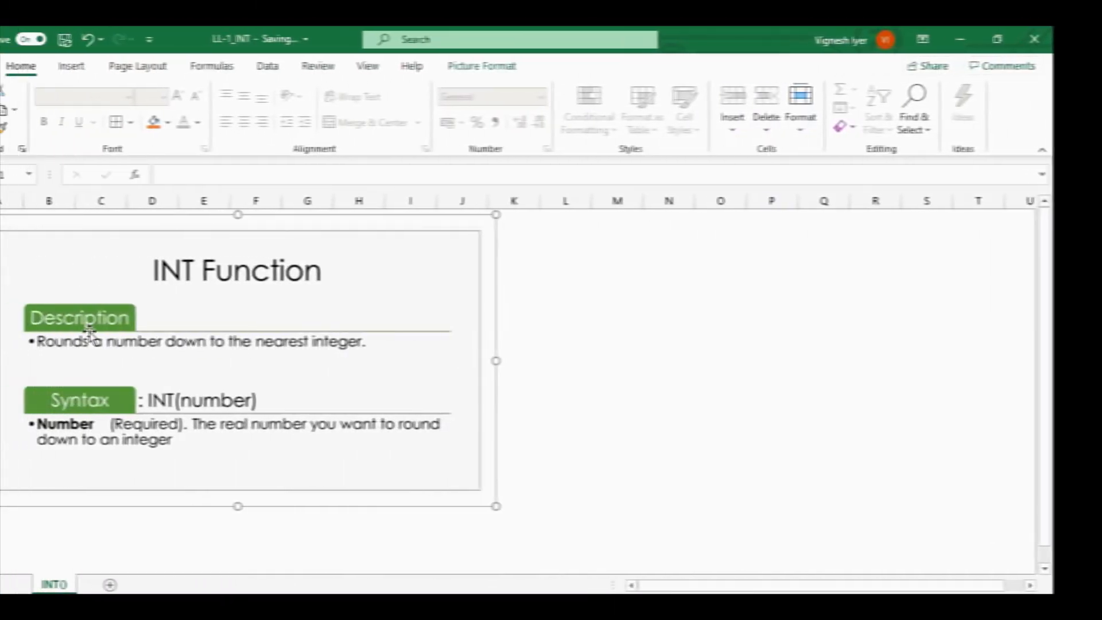
{"action": "left_click", "coordinate": [605, 295]}
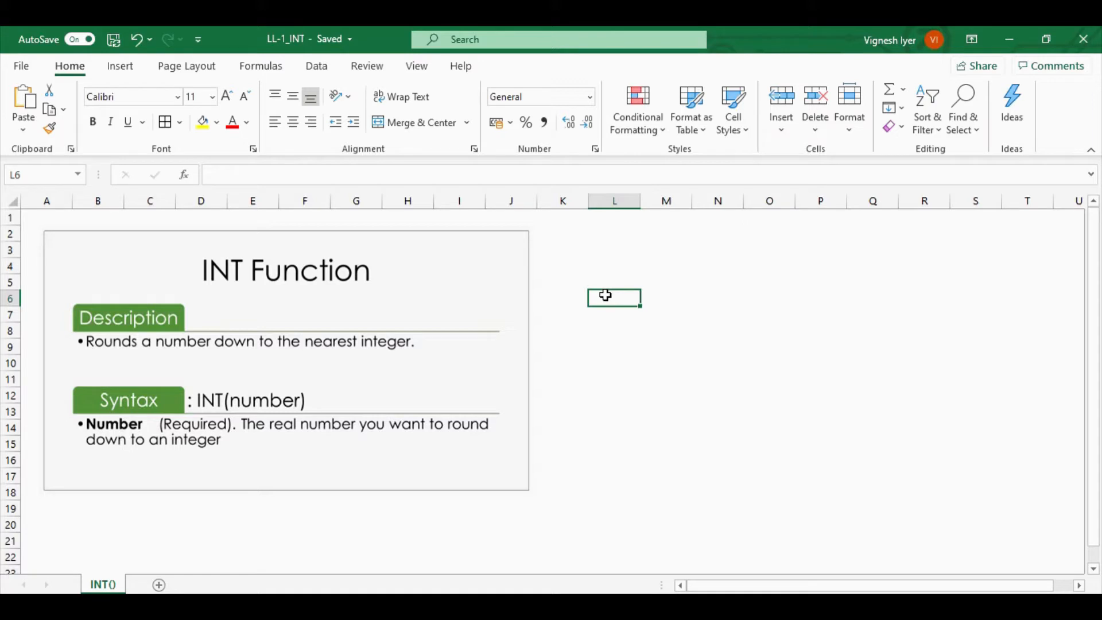
{"action": "left_click", "coordinate": [123, 401]}
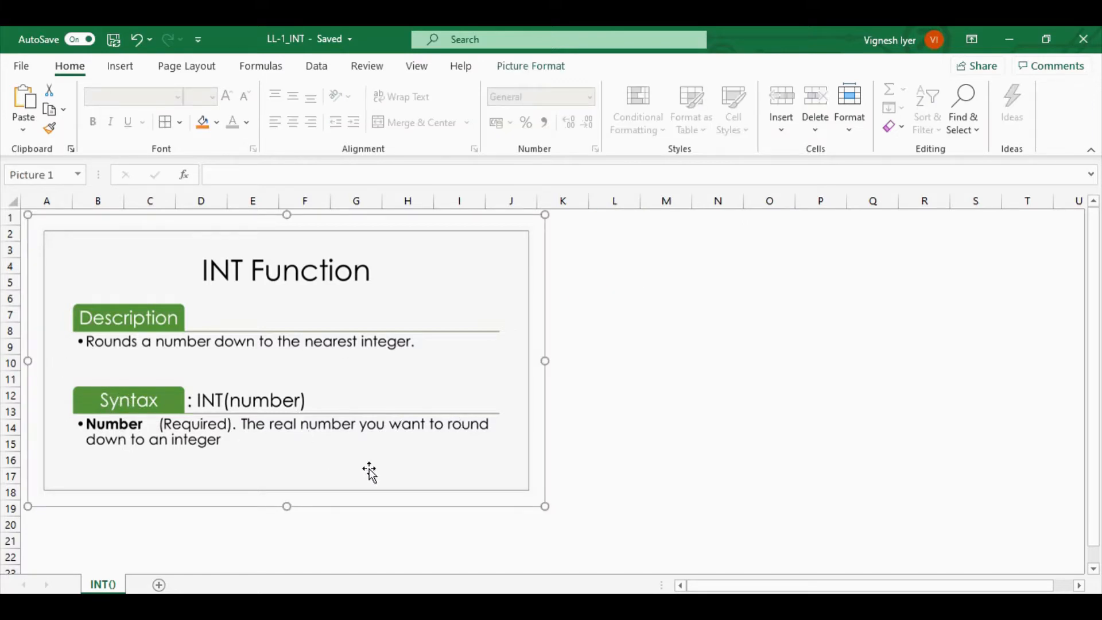
Enter the heading Data in cell L2 and the value 15.53 in cell L3.
{"action": "left_click", "coordinate": [614, 233]}
{"action": "type", "text": "Data"}
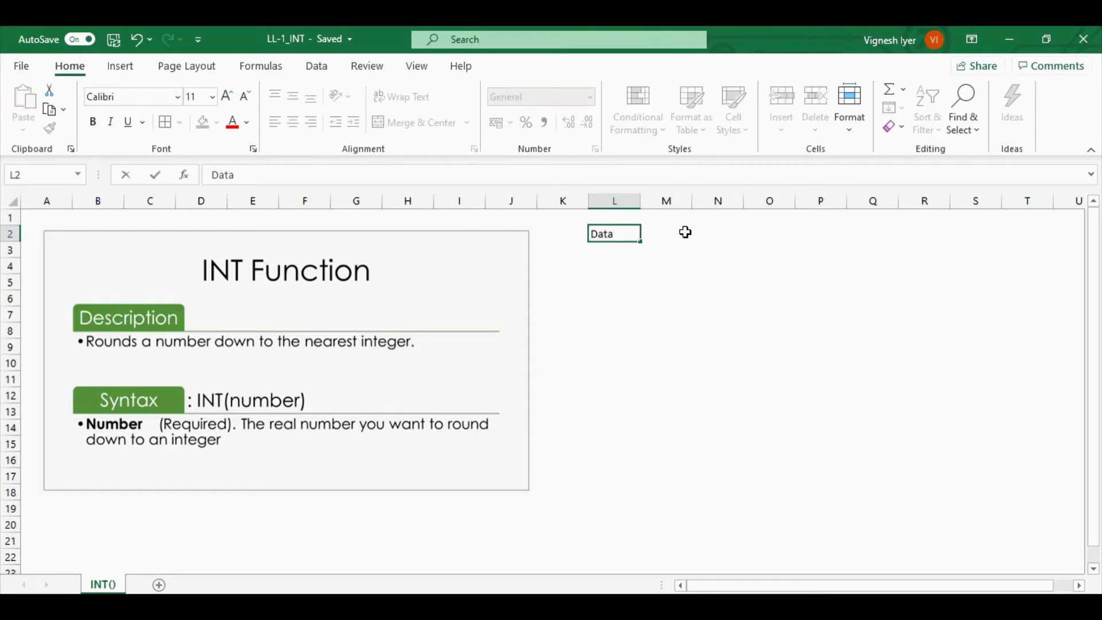
{"action": "key", "text": "Return"}
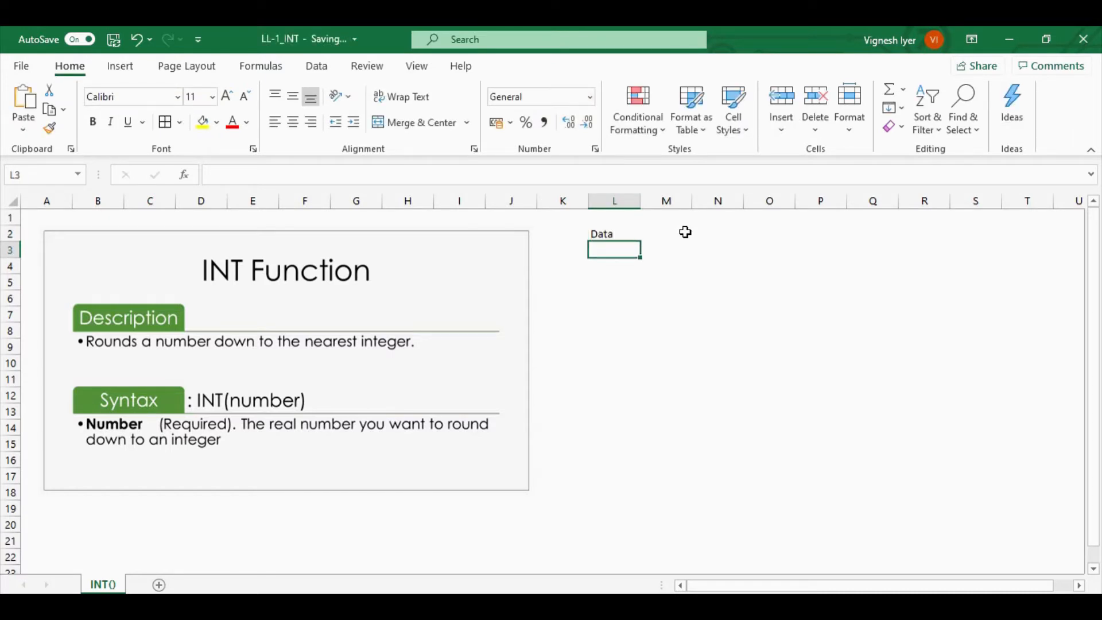
{"action": "type", "text": "15"}
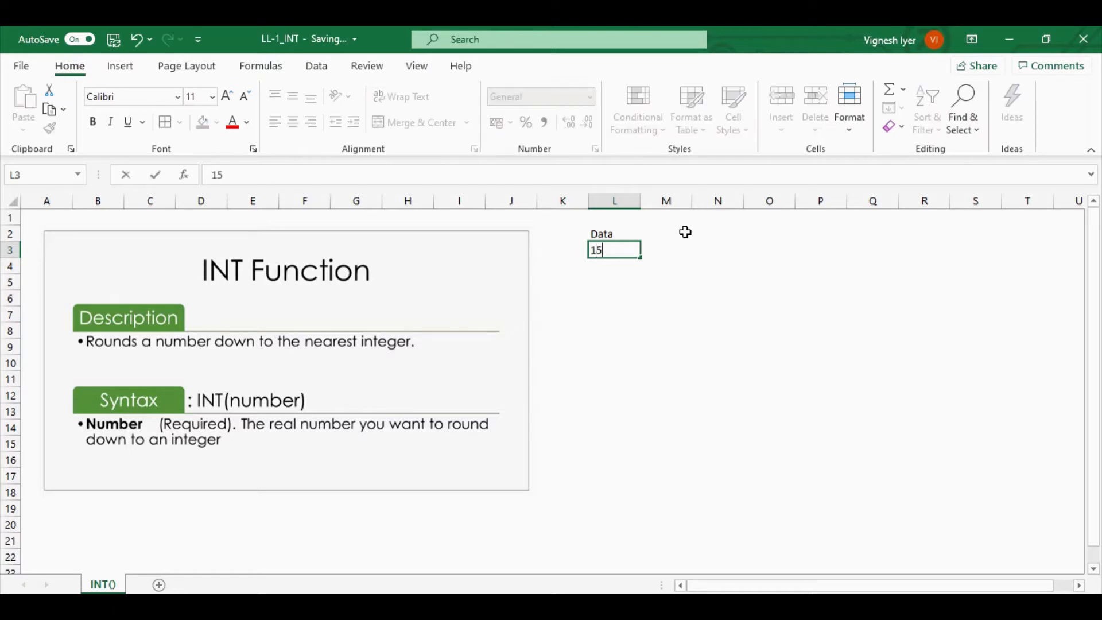
{"action": "type", "text": ".53"}
{"action": "left_click", "coordinate": [601, 294]}
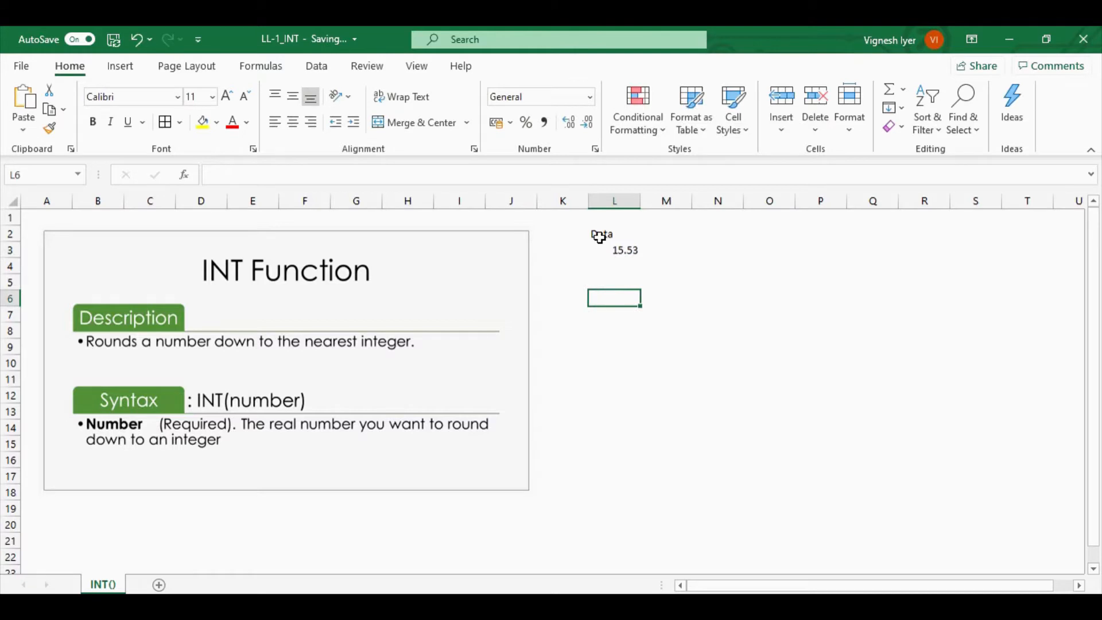
Enter the heading Formula in cell L5, two rows under the data value.
{"action": "left_click", "coordinate": [600, 234]}
{"action": "left_click", "coordinate": [607, 293]}
{"action": "left_click", "coordinate": [609, 285]}
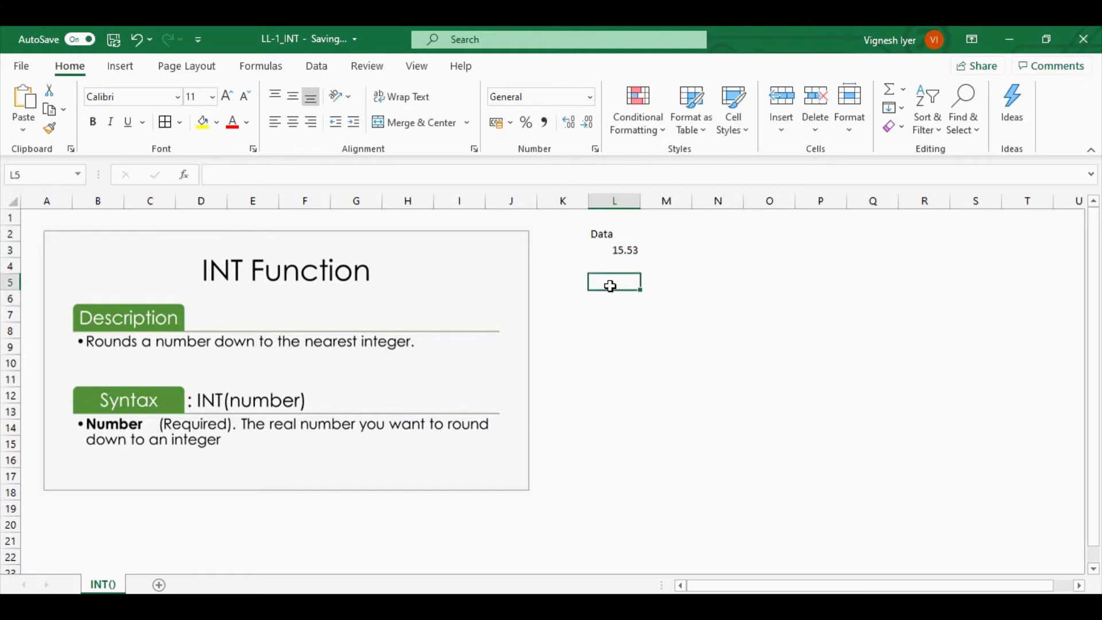
{"action": "type", "text": "Formula"}
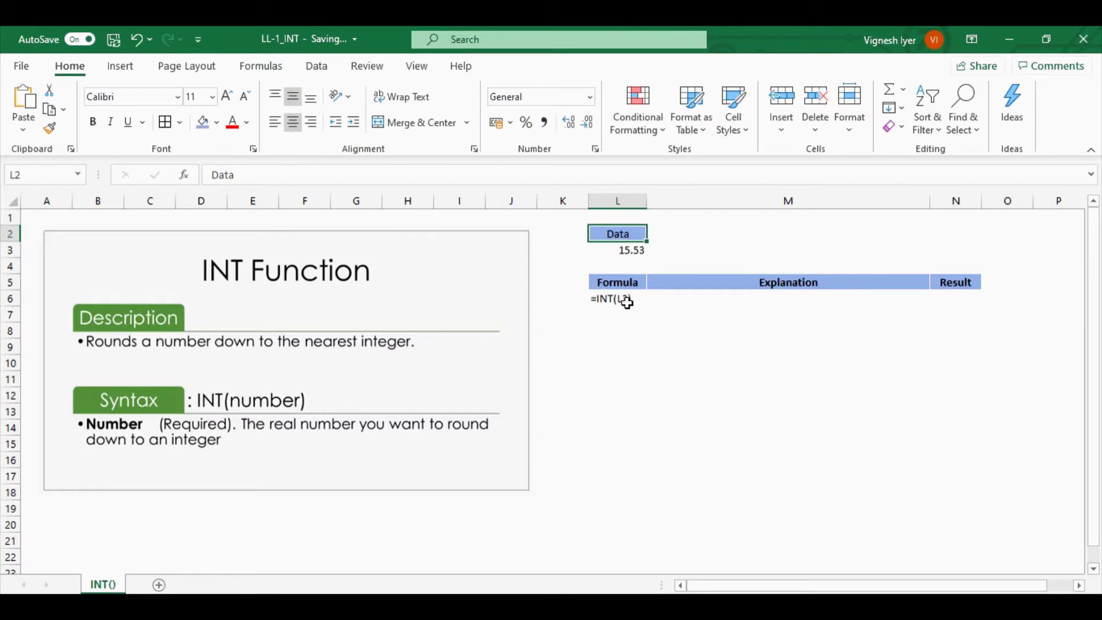
Enter "Expression will return the integer part" as the explanation in cell M6 for the =INT(L3) formula.
{"action": "left_click", "coordinate": [627, 303]}
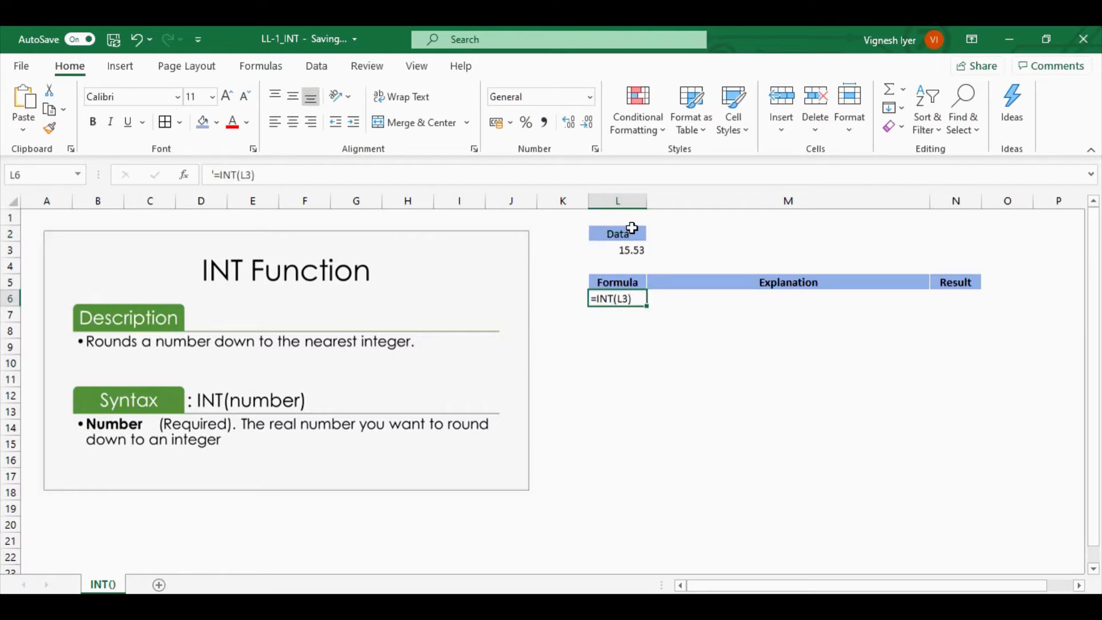
{"action": "left_click", "coordinate": [708, 299]}
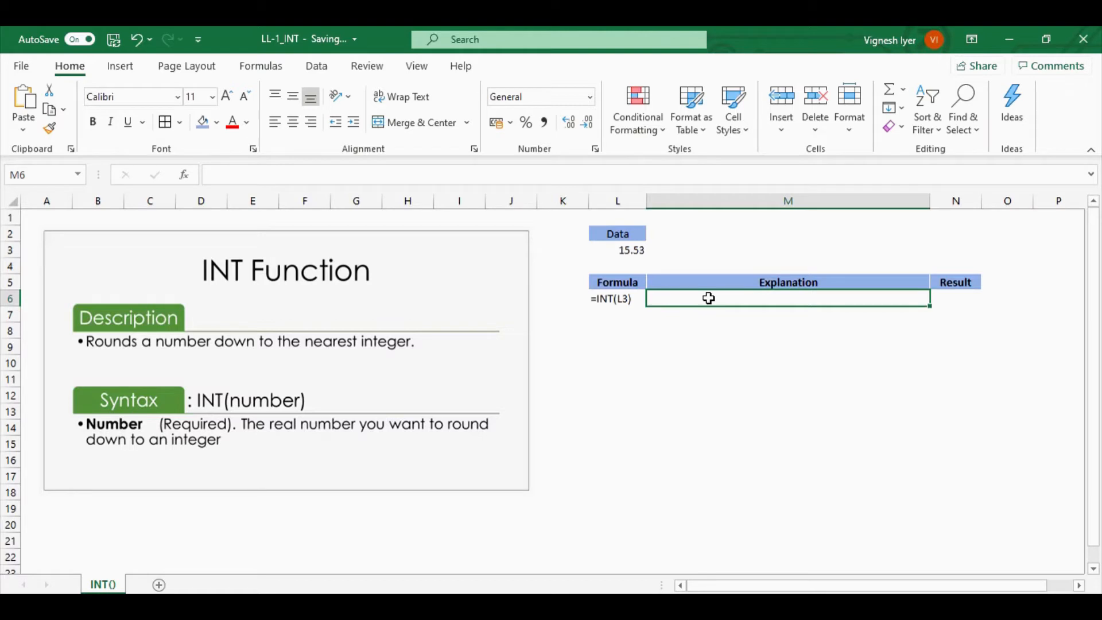
{"action": "type", "text": "Expression"}
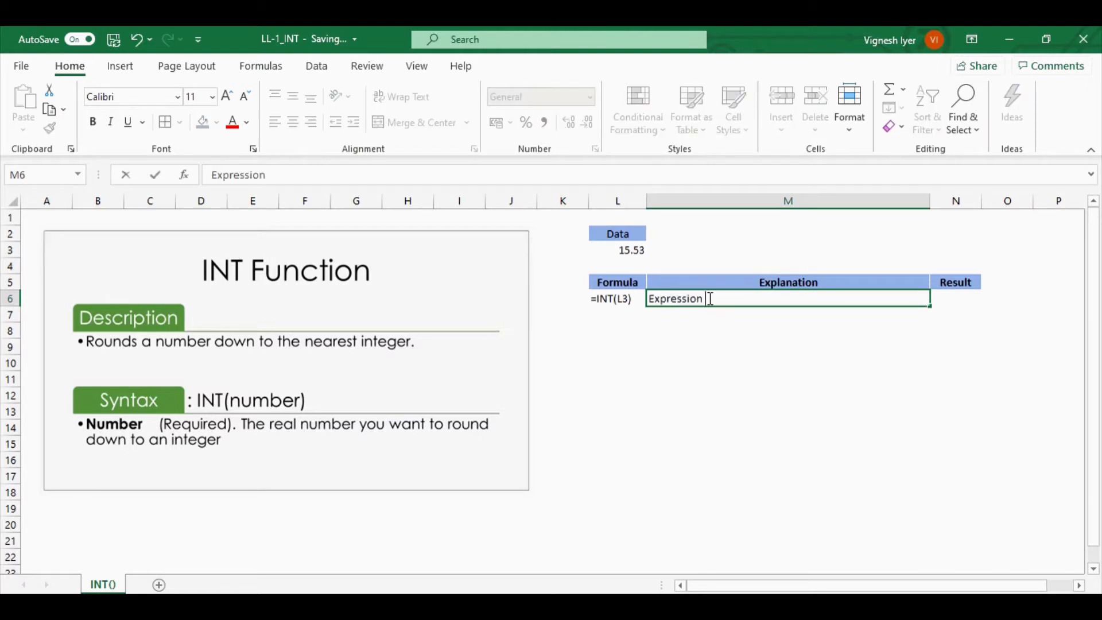
{"action": "type", "text": " will return "}
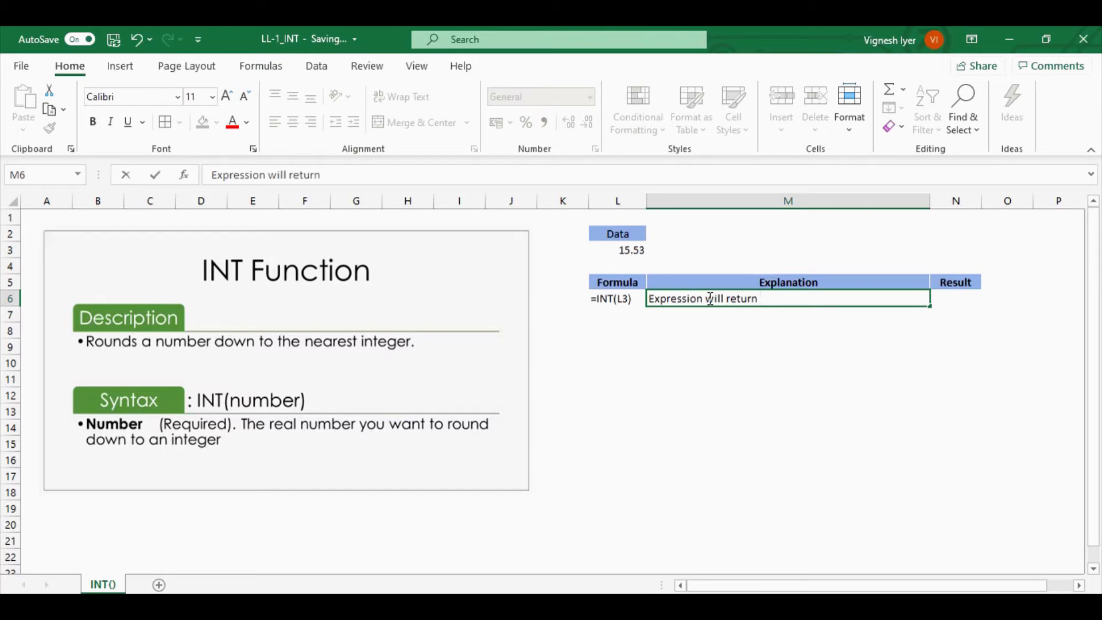
{"action": "type", "text": "the integer"}
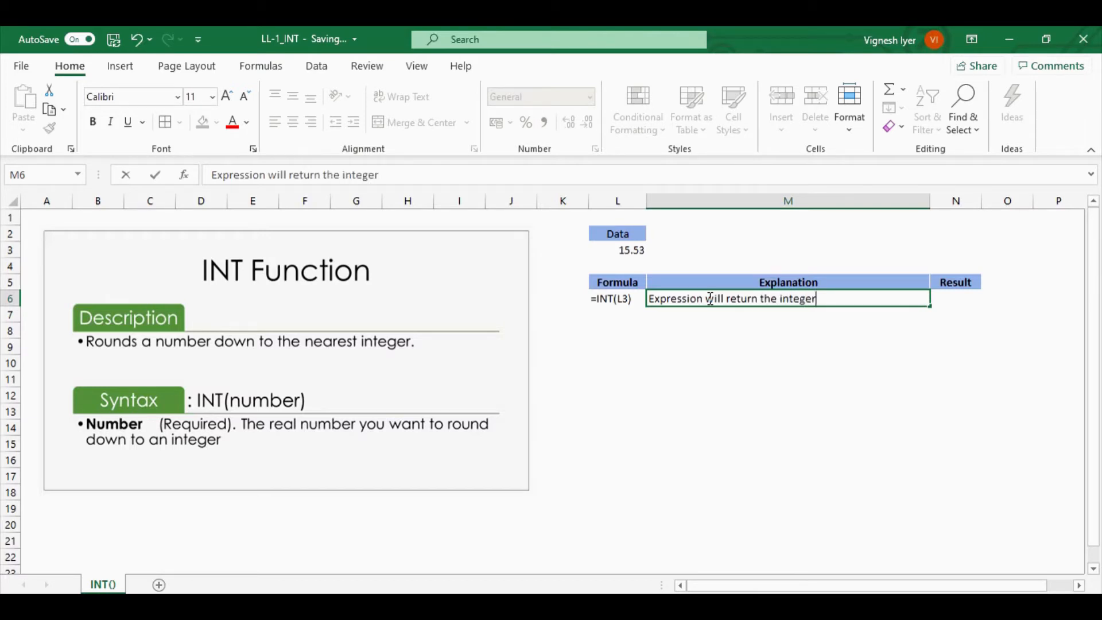
{"action": "type", "text": " part"}
{"action": "key", "text": "Tab"}
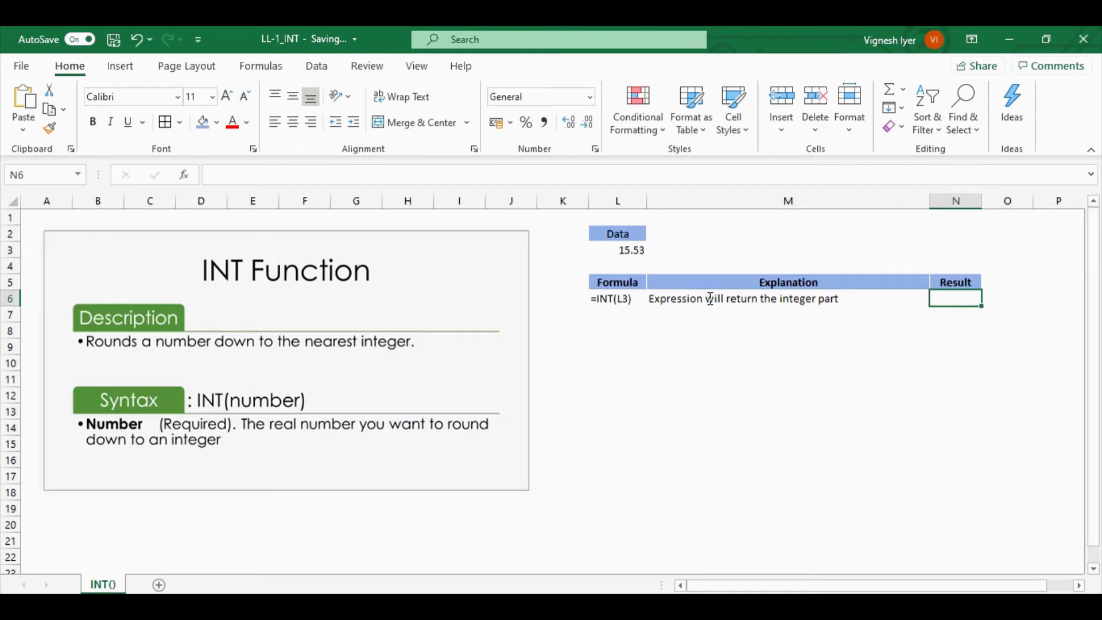
Copy the formula text from L6 into result cell N6 and remove its leading apostrophe so =INT(L3) calculates.
{"action": "left_click", "coordinate": [602, 299]}
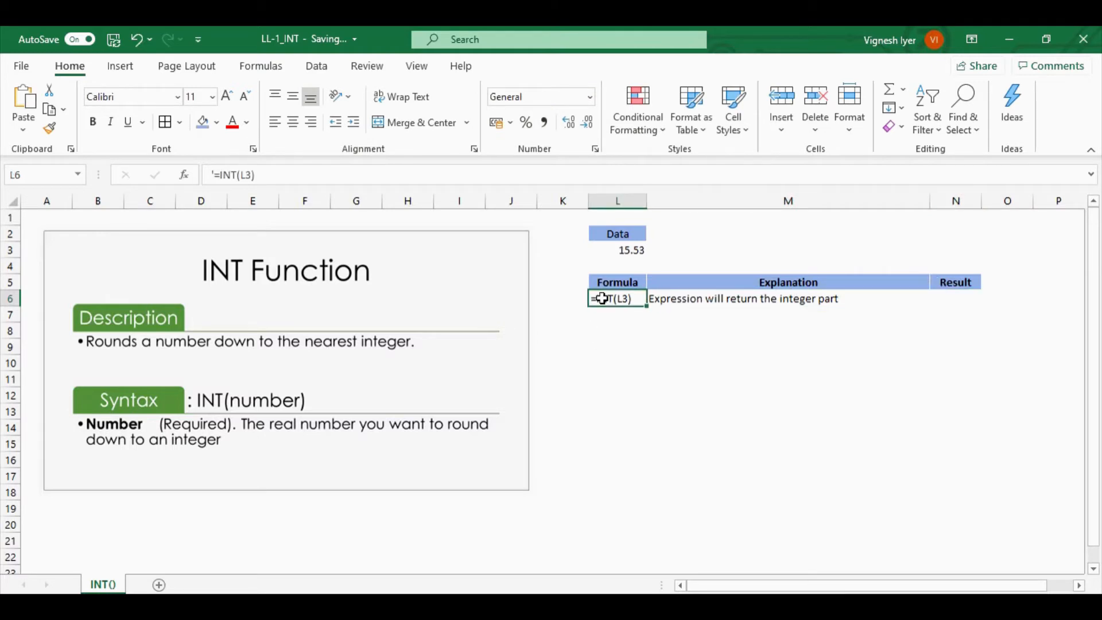
{"action": "key", "text": "ctrl+c"}
{"action": "left_click", "coordinate": [948, 297]}
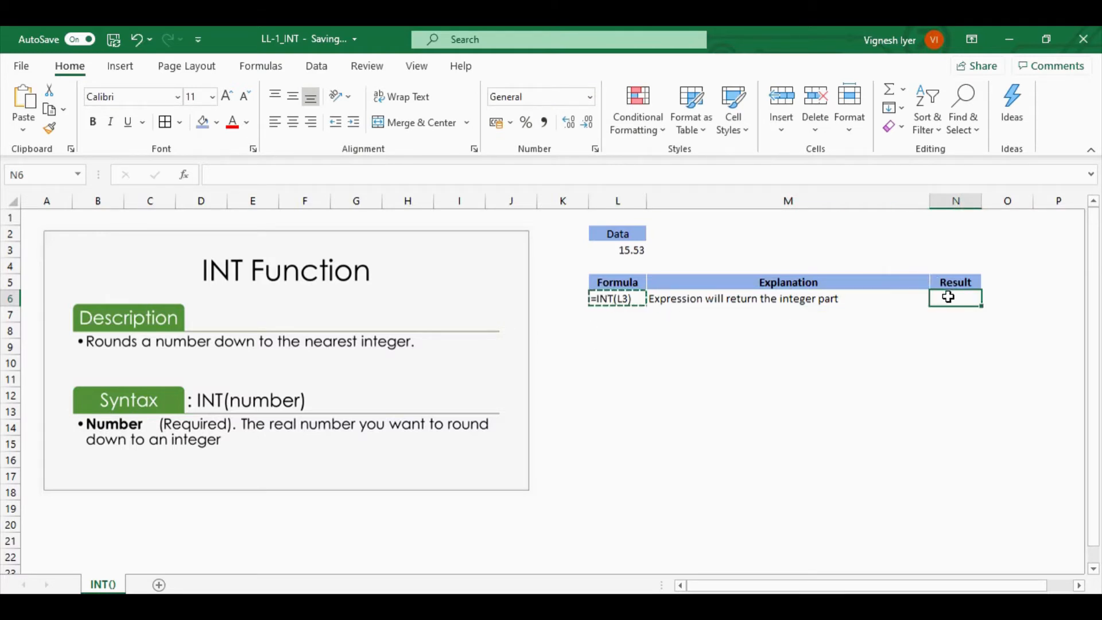
{"action": "key", "text": "ctrl+v"}
{"action": "double_click", "coordinate": [938, 298]}
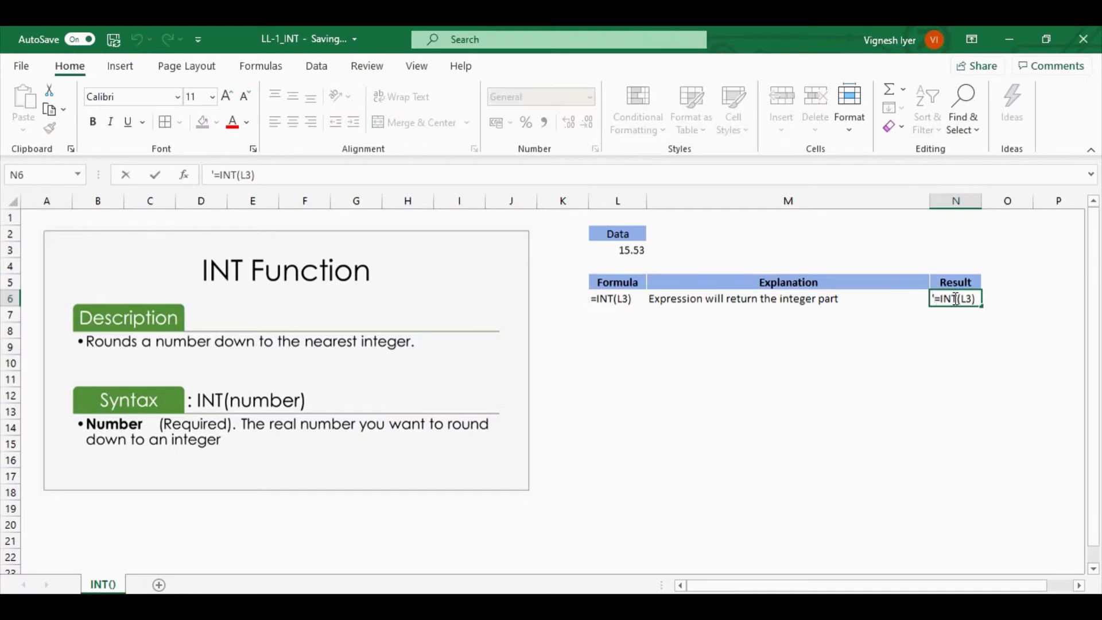
{"action": "key", "text": "BackSpace"}
{"action": "key", "text": "Return"}
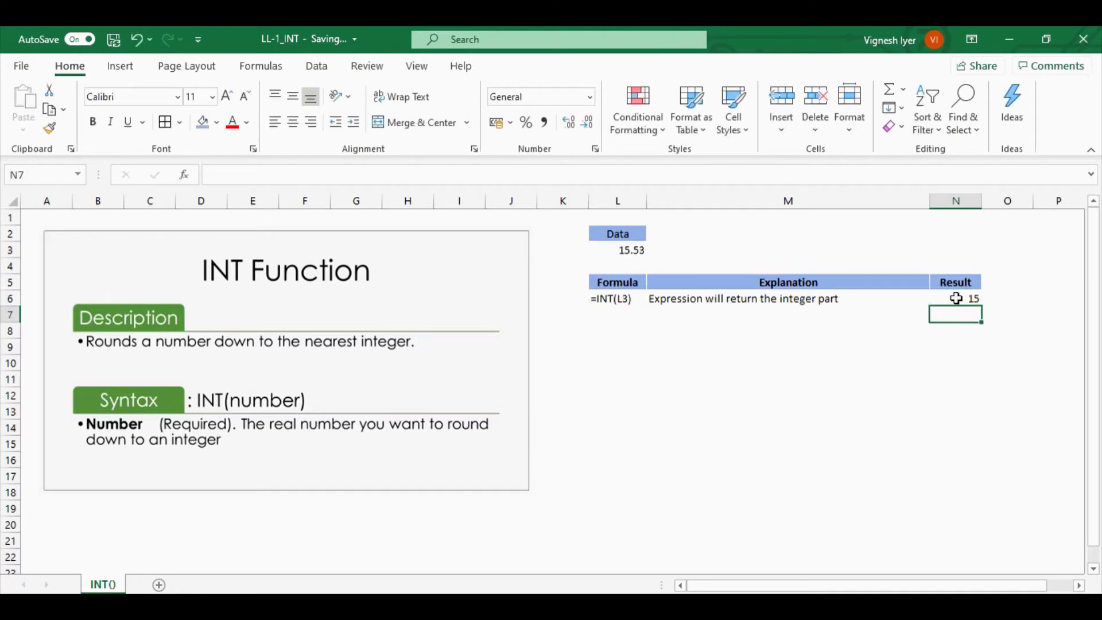
Enter the second example formula =INT(14.9) as plain text in cell L7, using a leading apostrophe.
{"action": "left_click", "coordinate": [617, 314]}
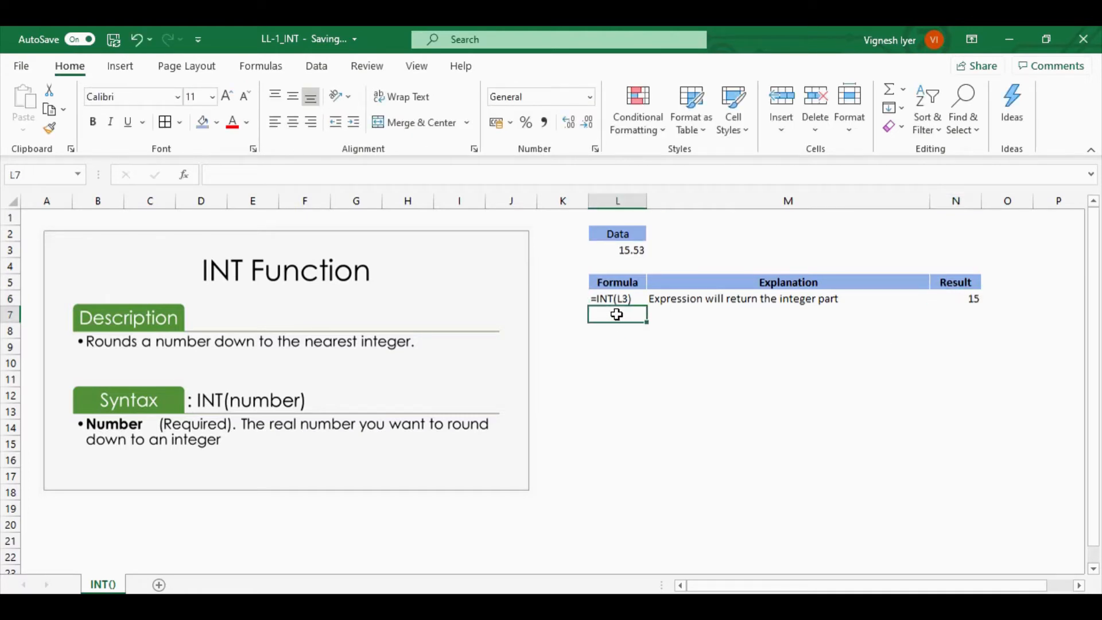
{"action": "type", "text": "="}
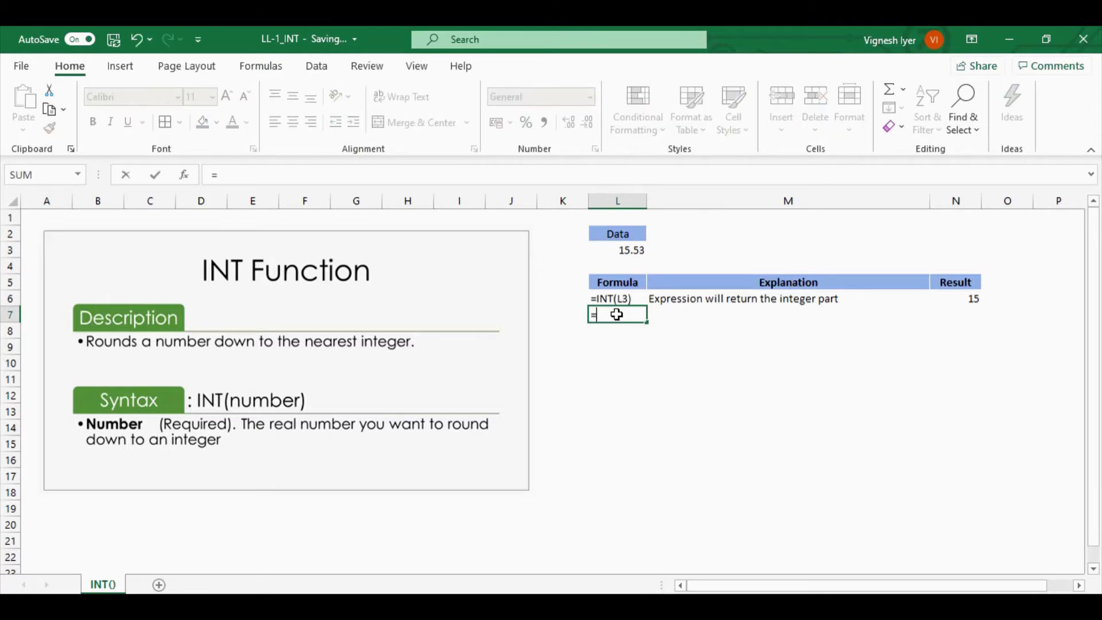
{"action": "key", "text": "BackSpace"}
{"action": "type", "text": "'IN"}
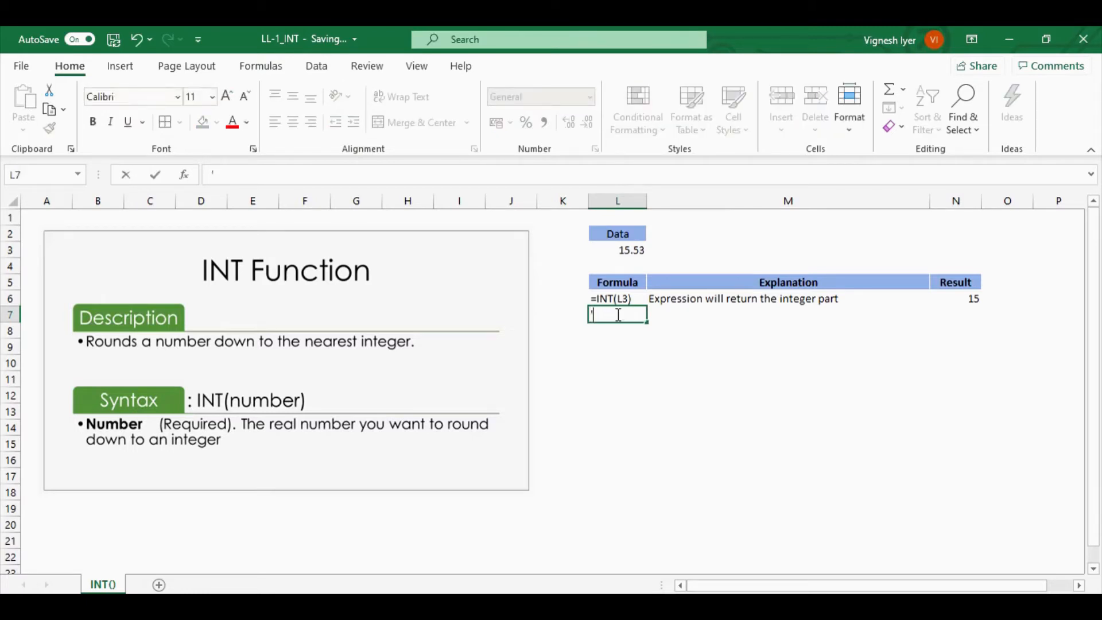
{"action": "key", "text": "BackSpace"}
{"action": "key", "text": "BackSpace"}
{"action": "key", "text": "BackSpace"}
{"action": "type", "text": "'=INT(14."}
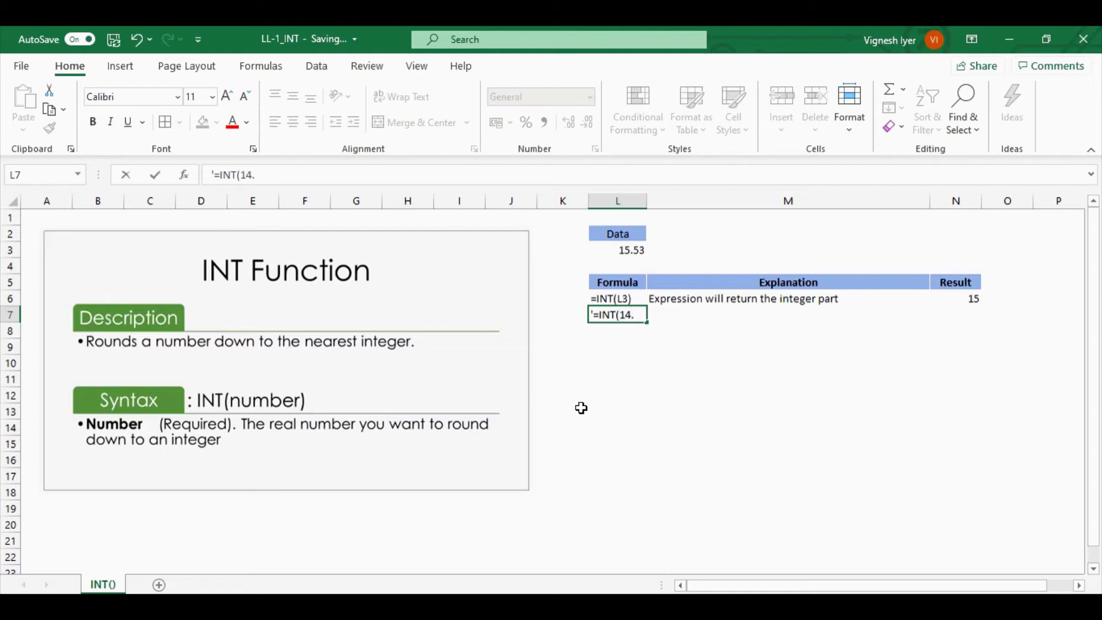
{"action": "type", "text": "9)"}
{"action": "key", "text": "Tab"}
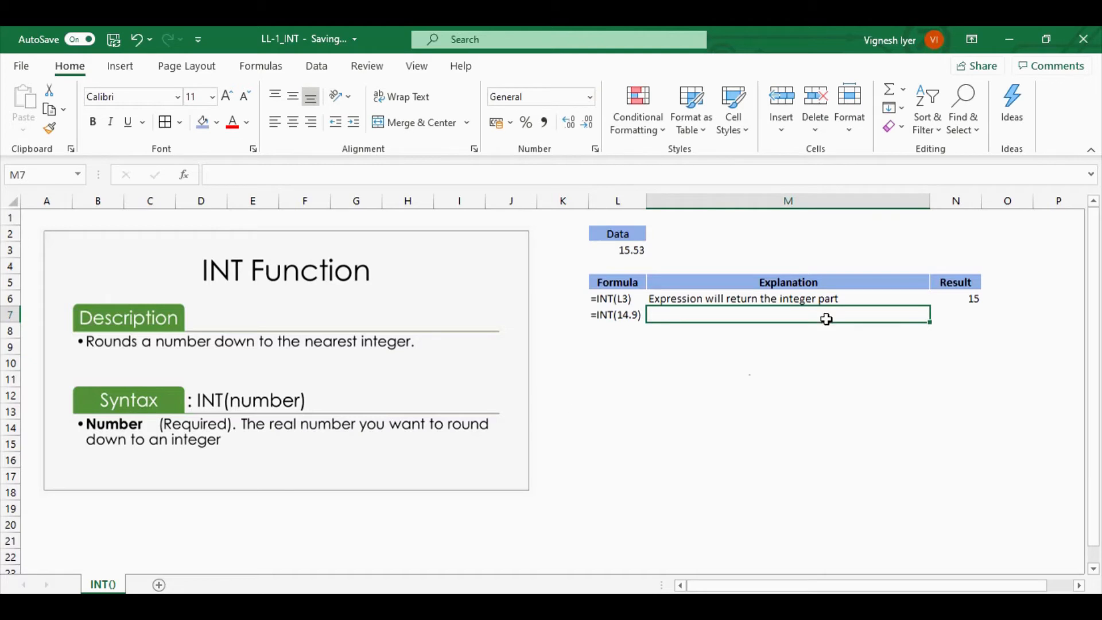
Copy the explanation from cell M6 into cell M7.
{"action": "left_click", "coordinate": [800, 298]}
{"action": "key", "text": "ctrl+c"}
{"action": "left_click", "coordinate": [800, 317]}
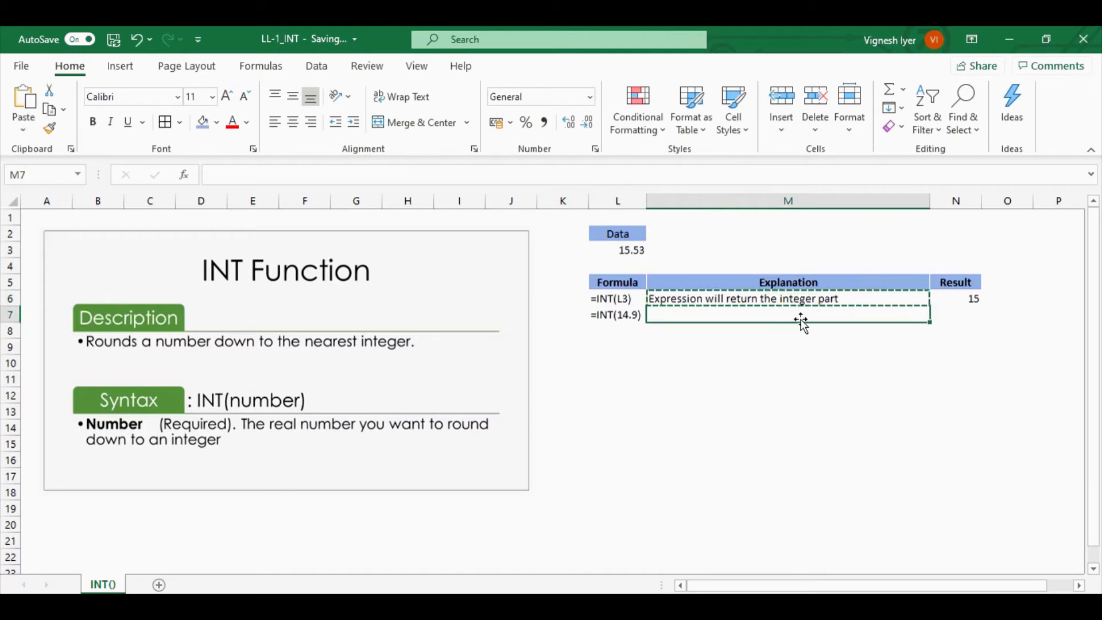
{"action": "key", "text": "ctrl+v"}
Copy the formula text from L7 into result cell N7 and remove its leading apostrophe so =INT(14.9) calculates.
{"action": "left_click", "coordinate": [962, 314]}
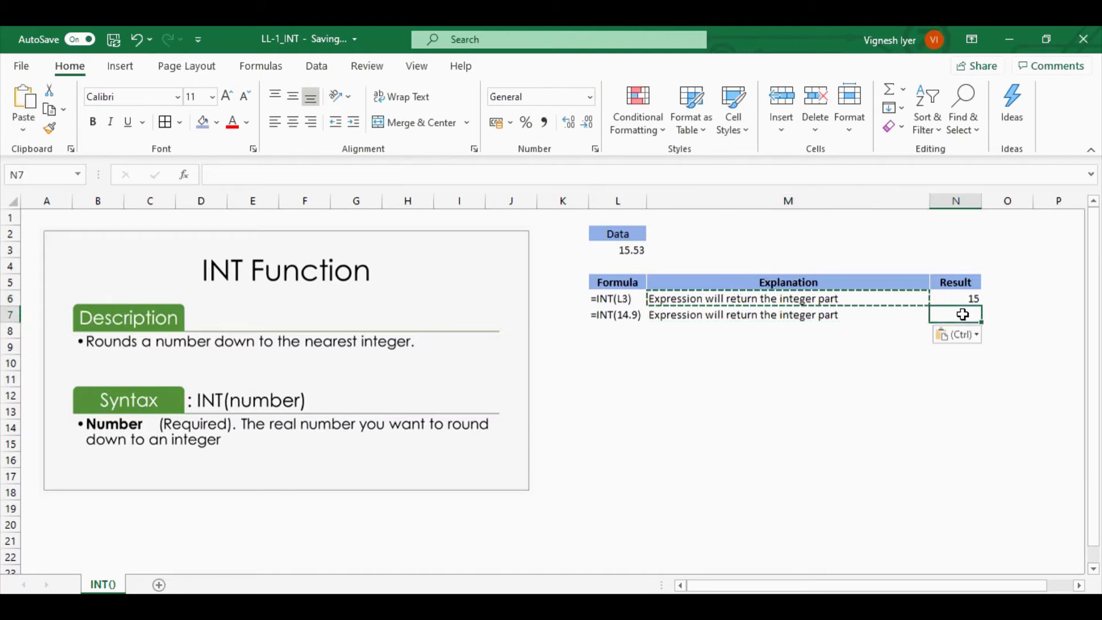
{"action": "left_click", "coordinate": [632, 317]}
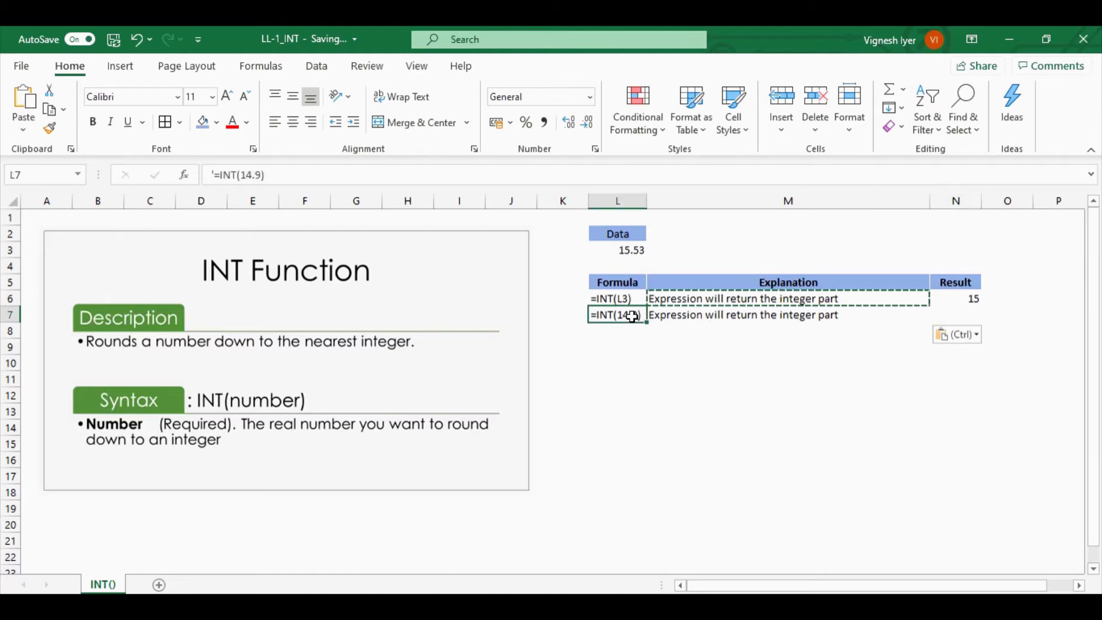
{"action": "key", "text": "ctrl+c"}
{"action": "left_click", "coordinate": [957, 313]}
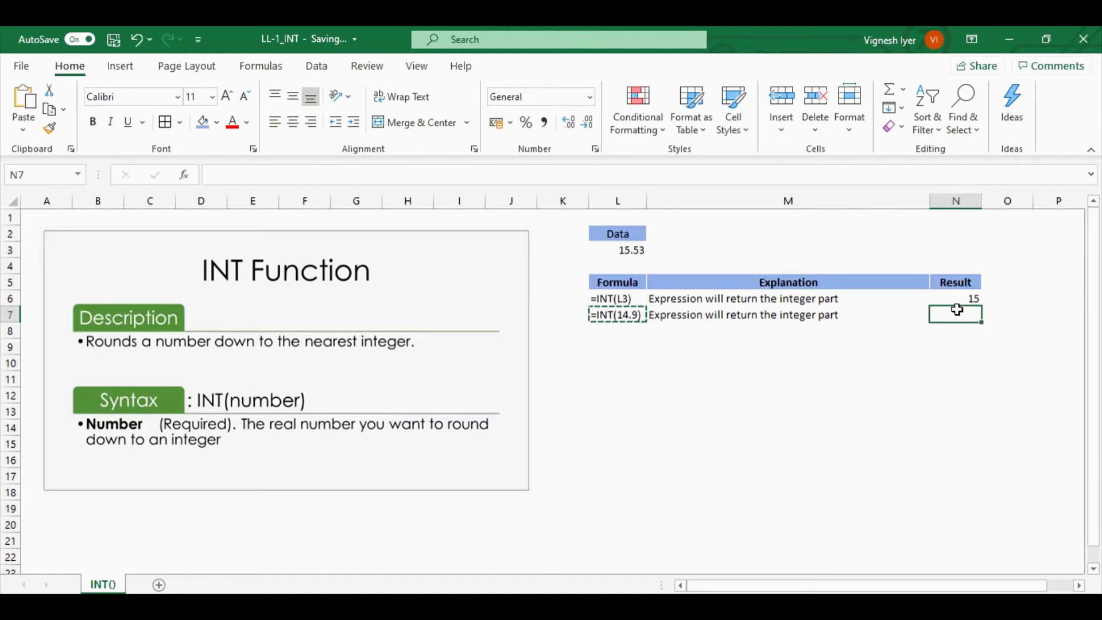
{"action": "key", "text": "ctrl+v"}
{"action": "double_click", "coordinate": [954, 315]}
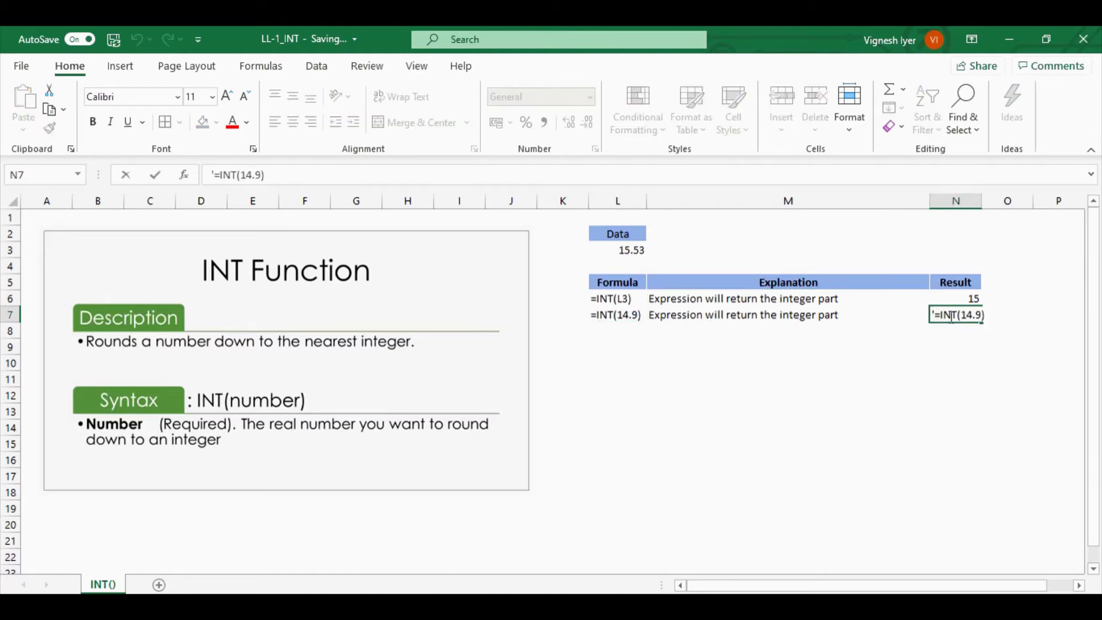
{"action": "key", "text": "BackSpace"}
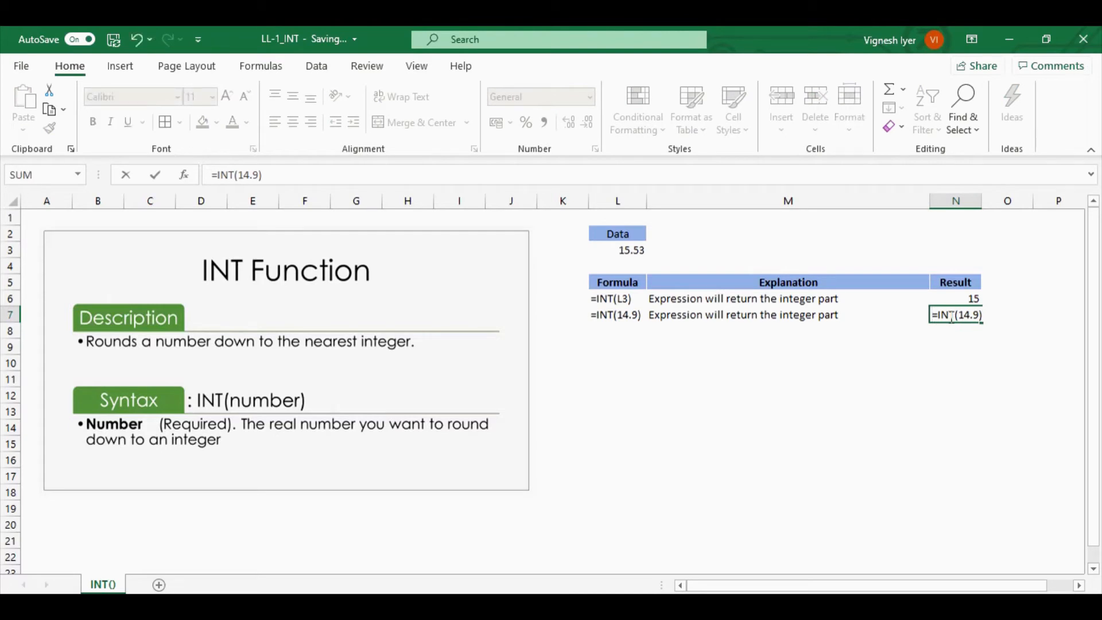
{"action": "key", "text": "Return"}
Enter the third example formula =INT(-12.75) as plain text in cell L8, using a leading apostrophe.
{"action": "key", "text": "Left"}
{"action": "key", "text": "Left"}
{"action": "scroll", "coordinate": [825, 499], "scroll_direction": "up", "scroll_amount": 2}
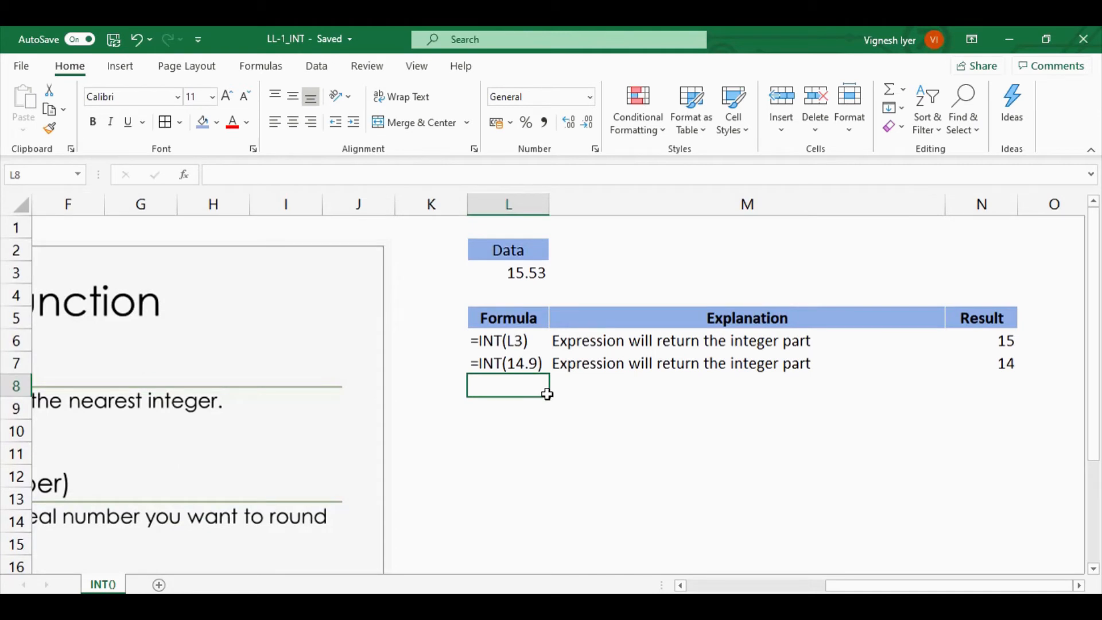
{"action": "type", "text": "'"}
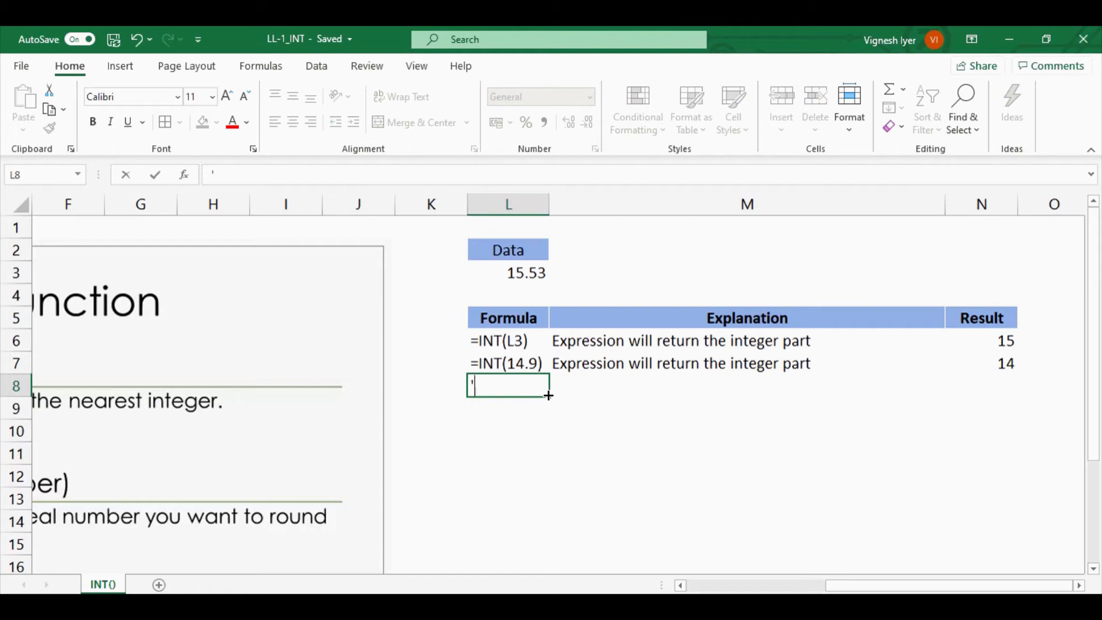
{"action": "type", "text": "=INT(-12.75"}
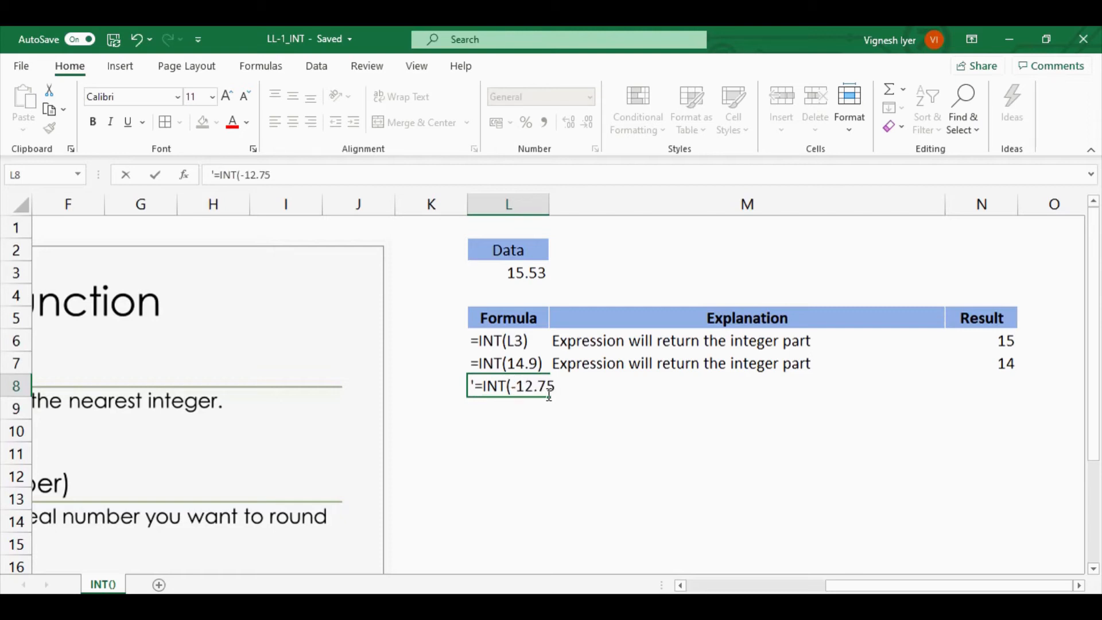
{"action": "type", "text": ")"}
Enter "In this case, since the number is negative, the rounding will happen away from 0" as the explanation in cell M8.
{"action": "type", "text": "happ"}
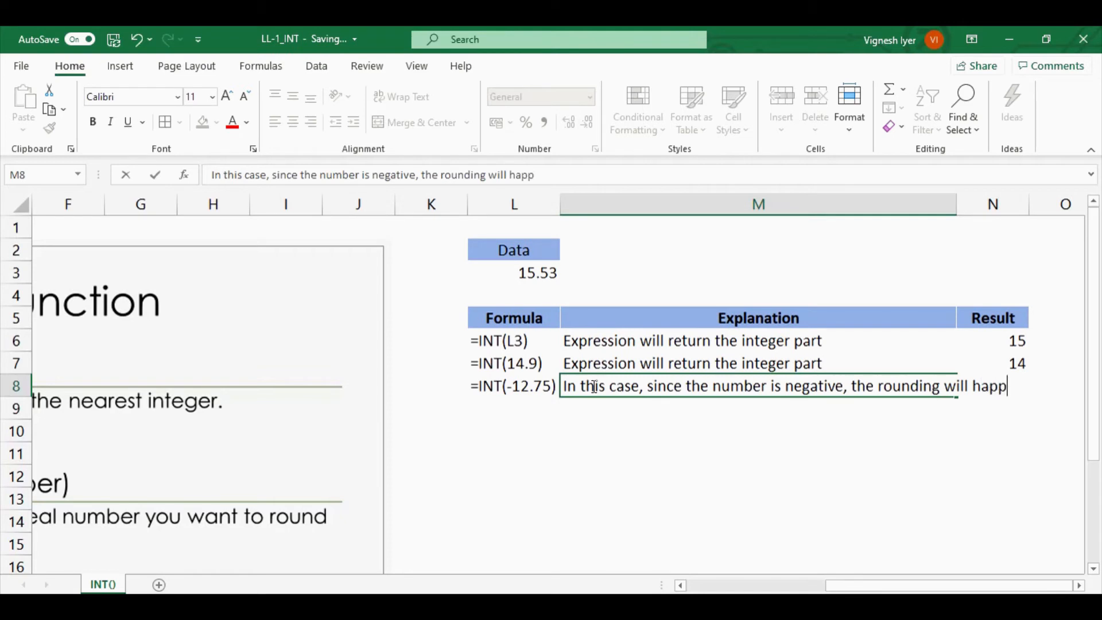
{"action": "type", "text": "en away"}
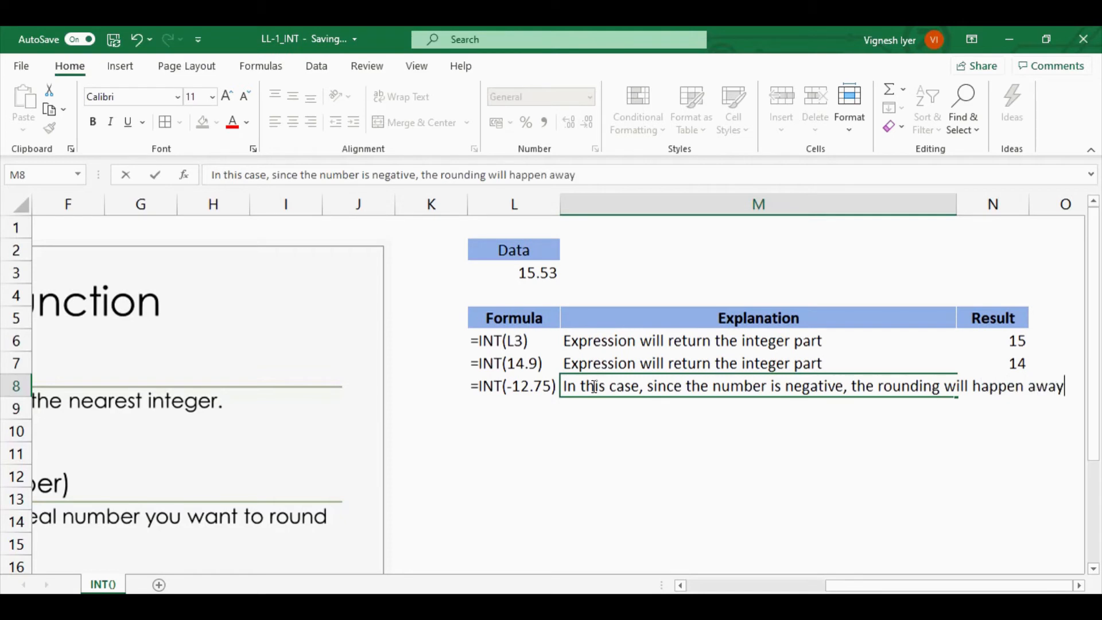
{"action": "type", "text": " from"}
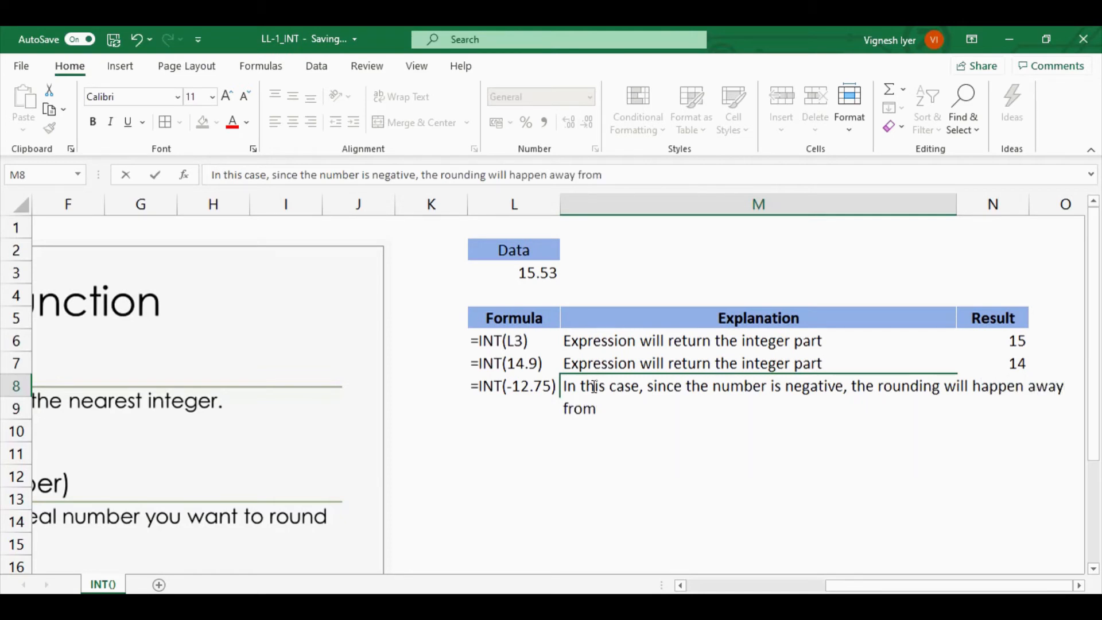
{"action": "type", "text": " 0"}
Add the bold heading "Use INT in real world" in M10 and the headers No Paisa Store, MRP, Amount and Savings in row 11.
{"action": "left_click", "coordinate": [607, 435]}
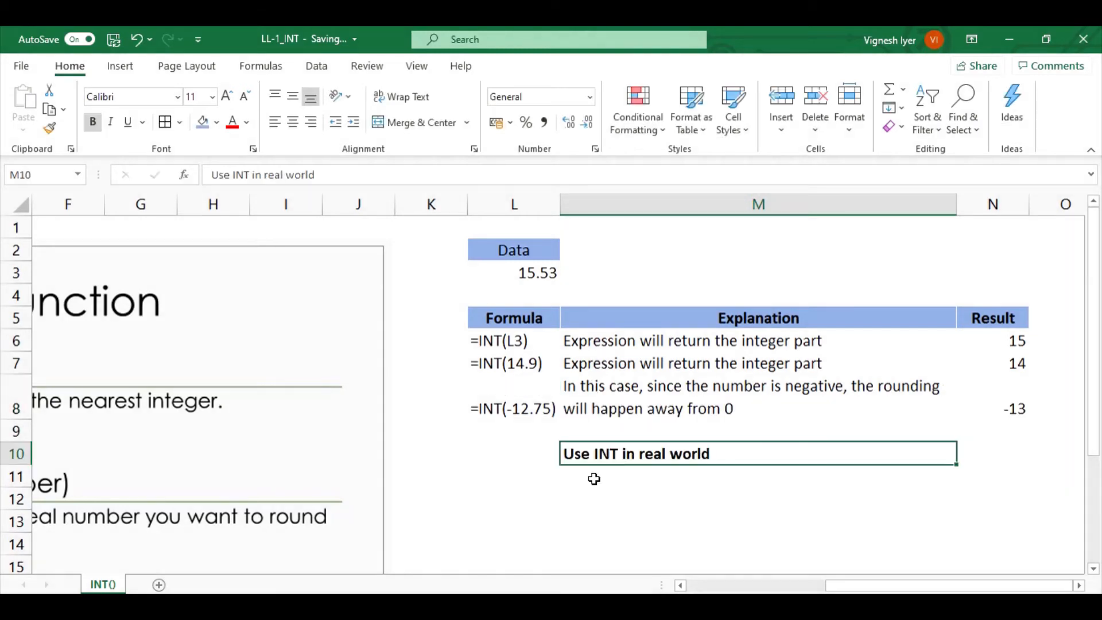
{"action": "left_click", "coordinate": [505, 483]}
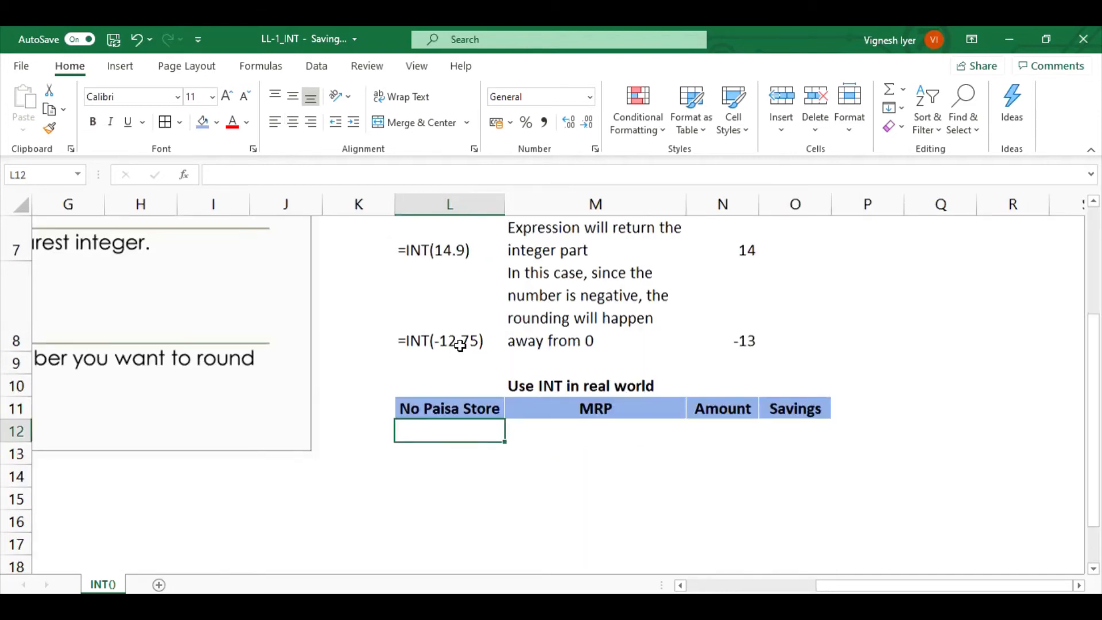
{"action": "left_click_drag", "start_coordinate": [737, 341], "coordinate": [456, 246]}
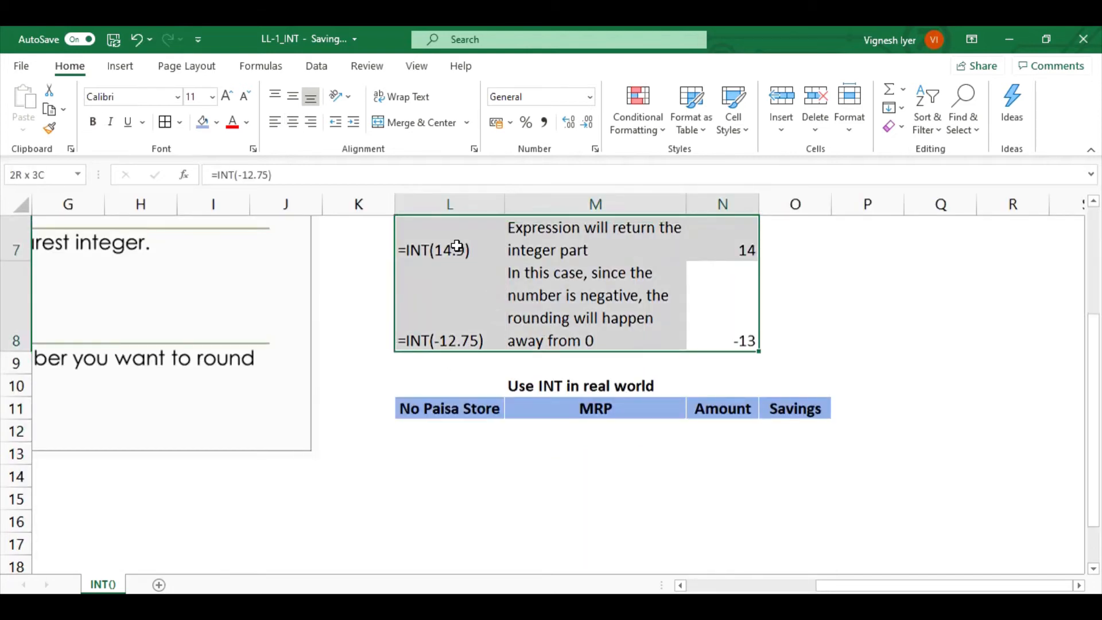
Enter the item "Men Formal shoes" with an MRP of 1499.99 in row 12, fitting column L's width to the item text.
{"action": "left_click", "coordinate": [459, 430]}
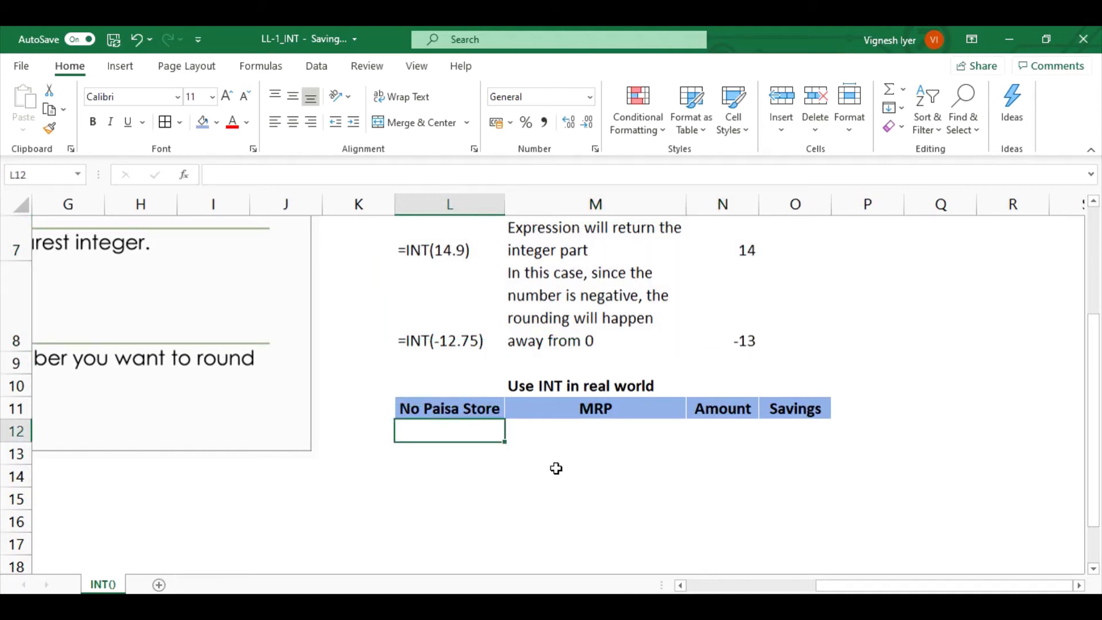
{"action": "type", "text": "Men "}
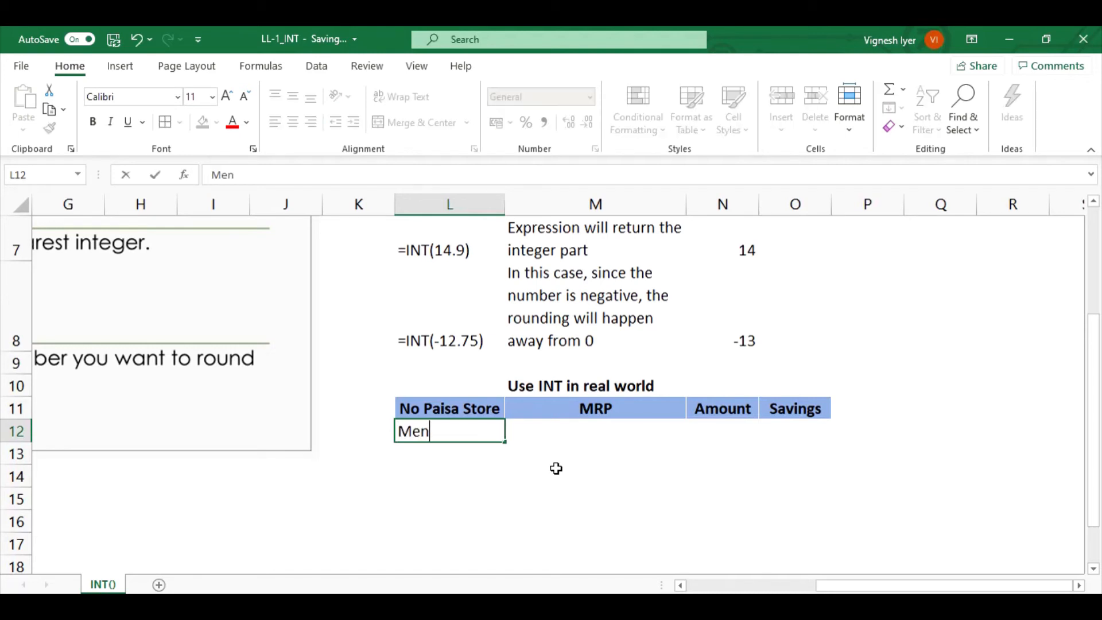
{"action": "type", "text": "Formal "}
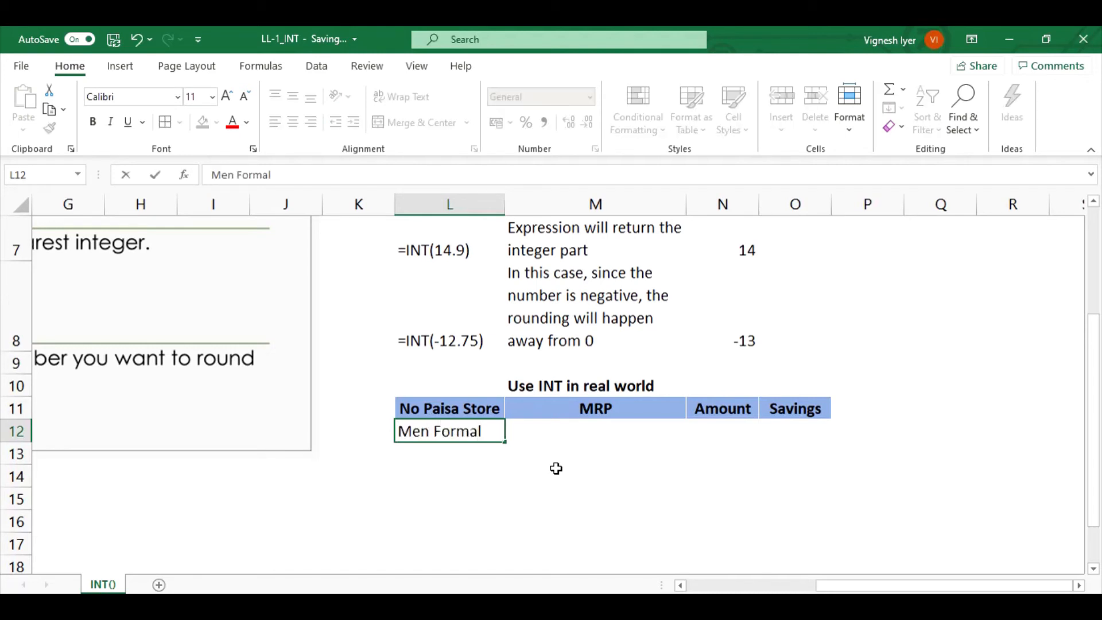
{"action": "type", "text": "shoes"}
{"action": "key", "text": "Tab"}
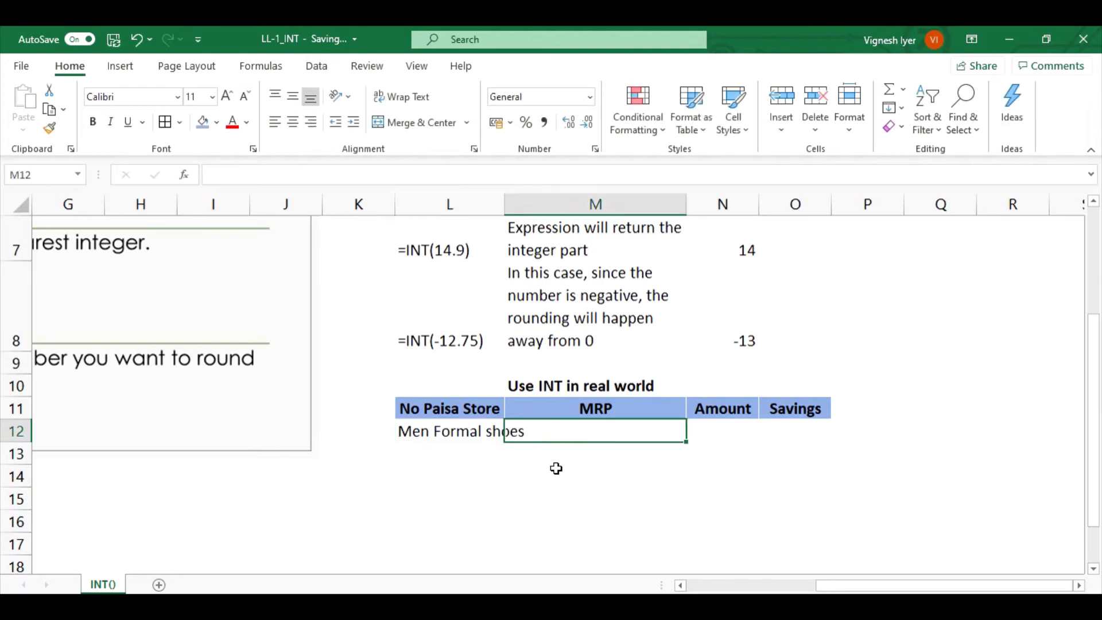
{"action": "double_click", "coordinate": [504, 204]}
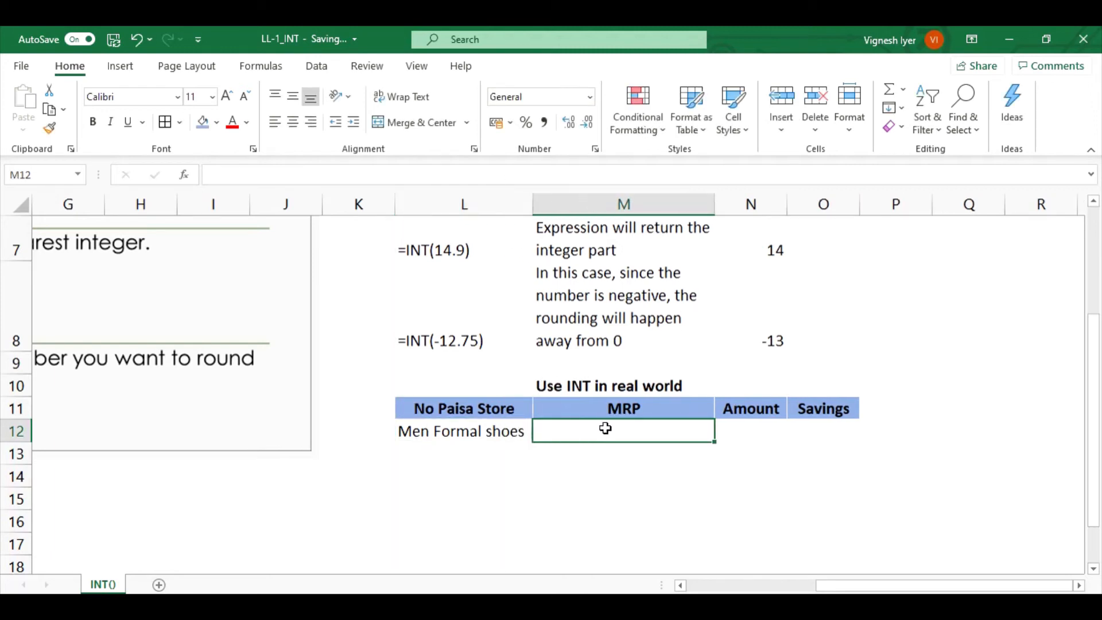
{"action": "type", "text": "14"}
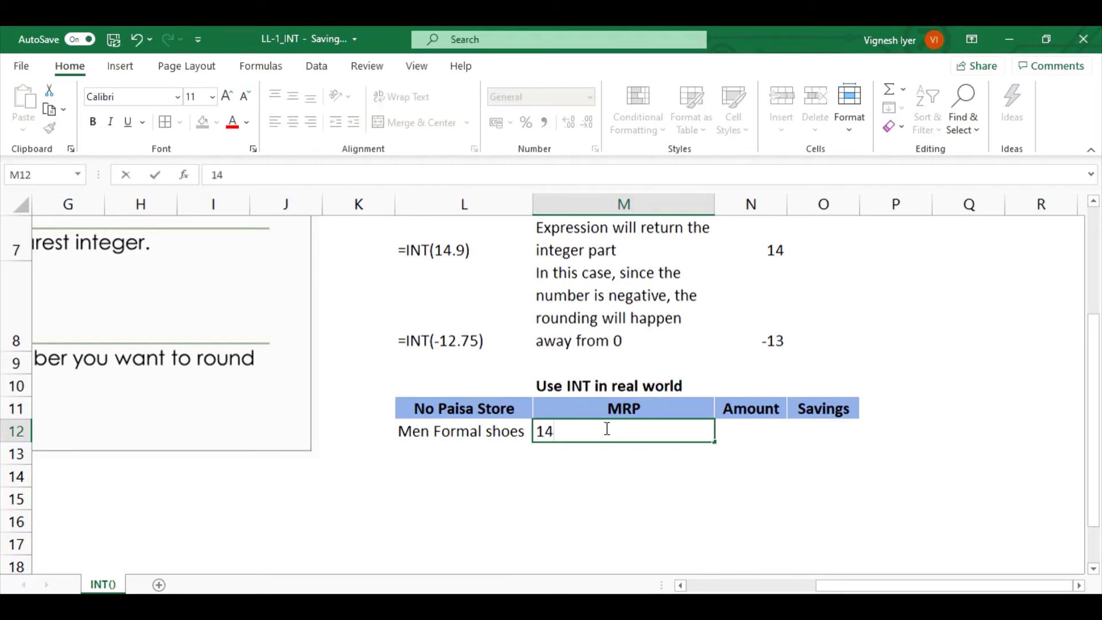
{"action": "type", "text": "99.99"}
{"action": "key", "text": "Tab"}
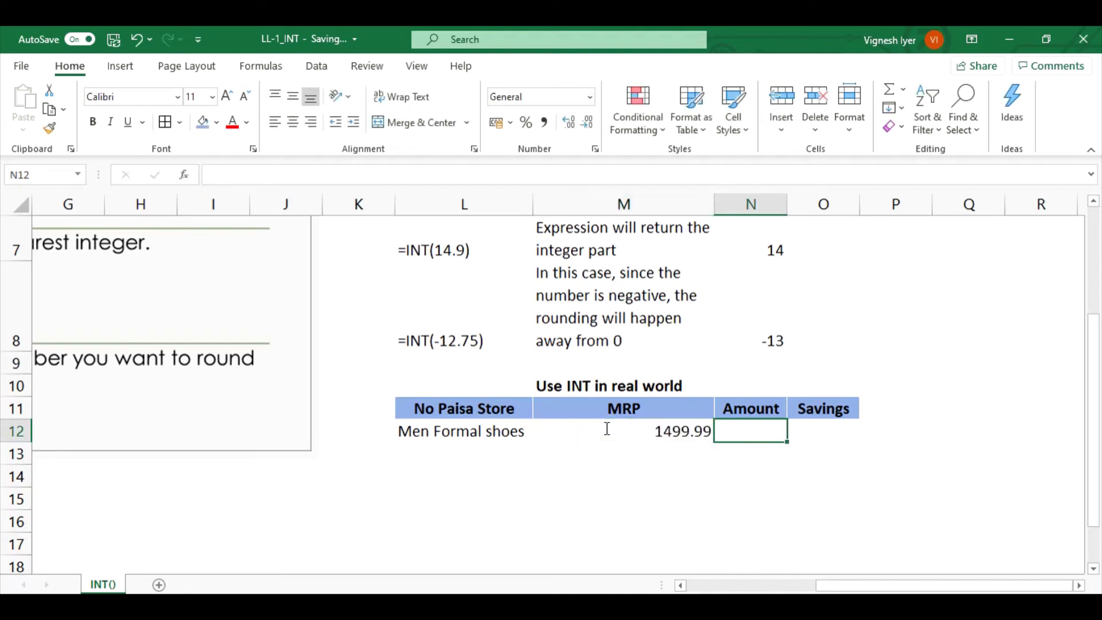
Calculate the Amount for Men Formal shoes in cell N12 with the formula =INT(M12).
{"action": "type", "text": "="}
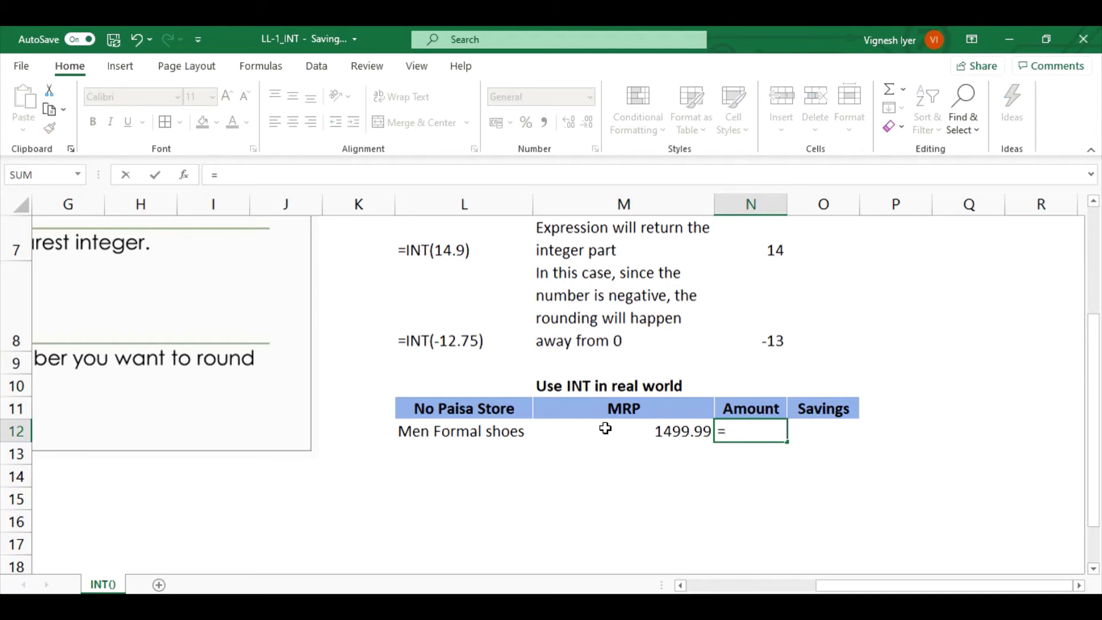
{"action": "type", "text": "INT"}
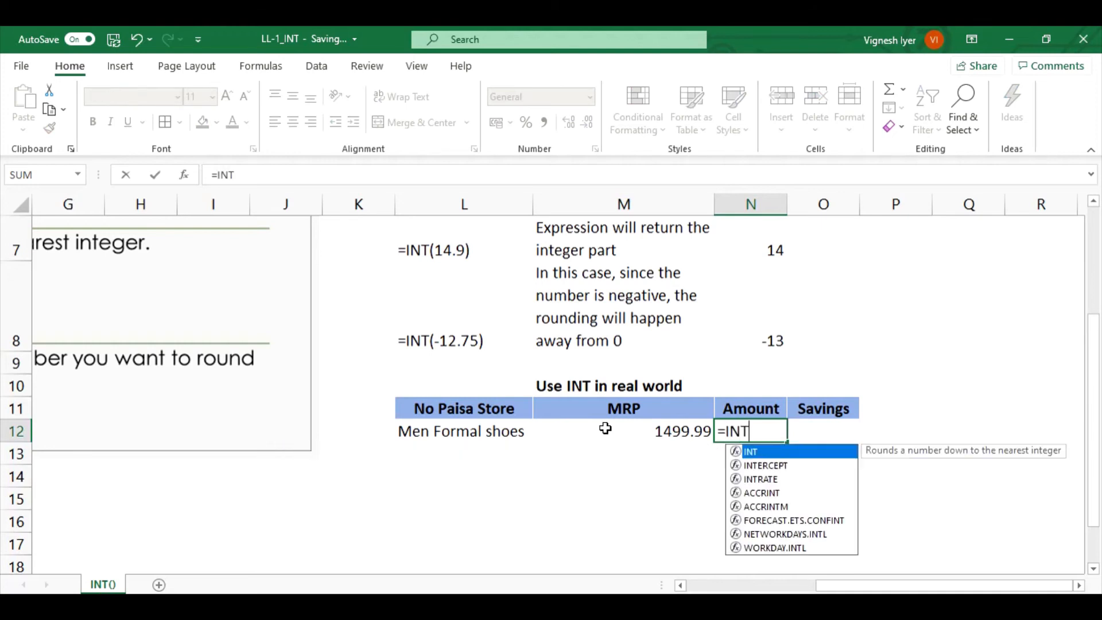
{"action": "type", "text": "("}
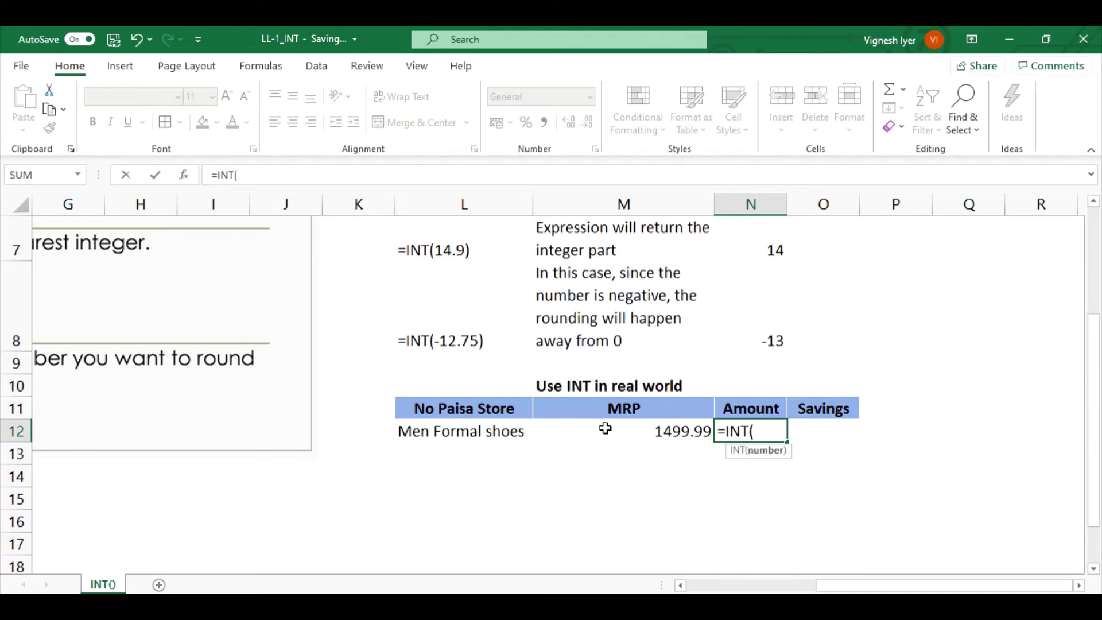
{"action": "left_click", "coordinate": [606, 428]}
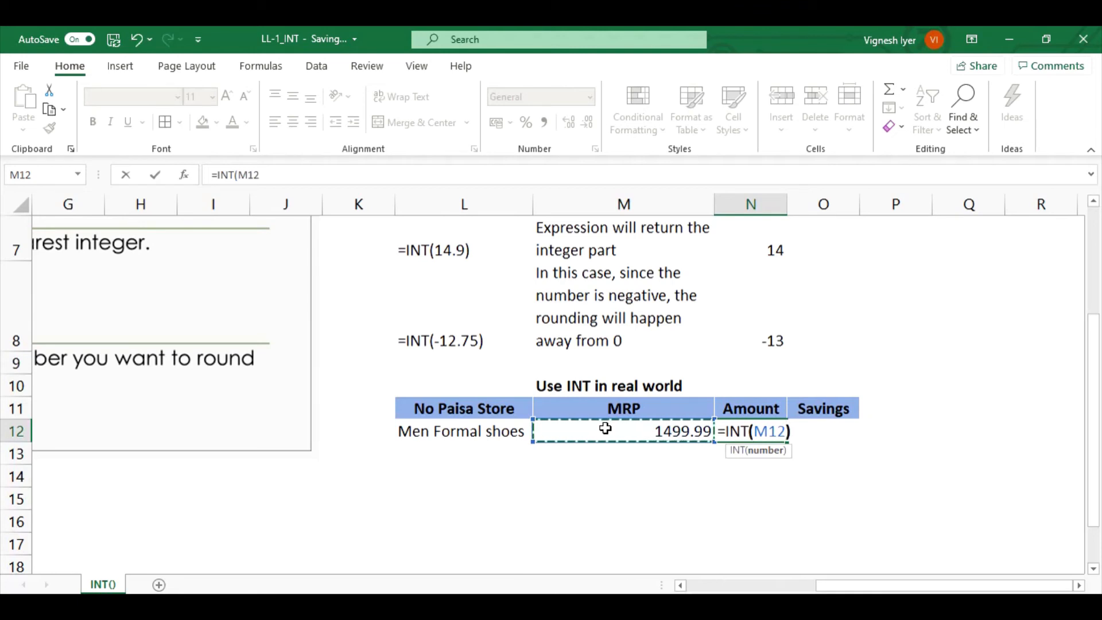
{"action": "type", "text": ")"}
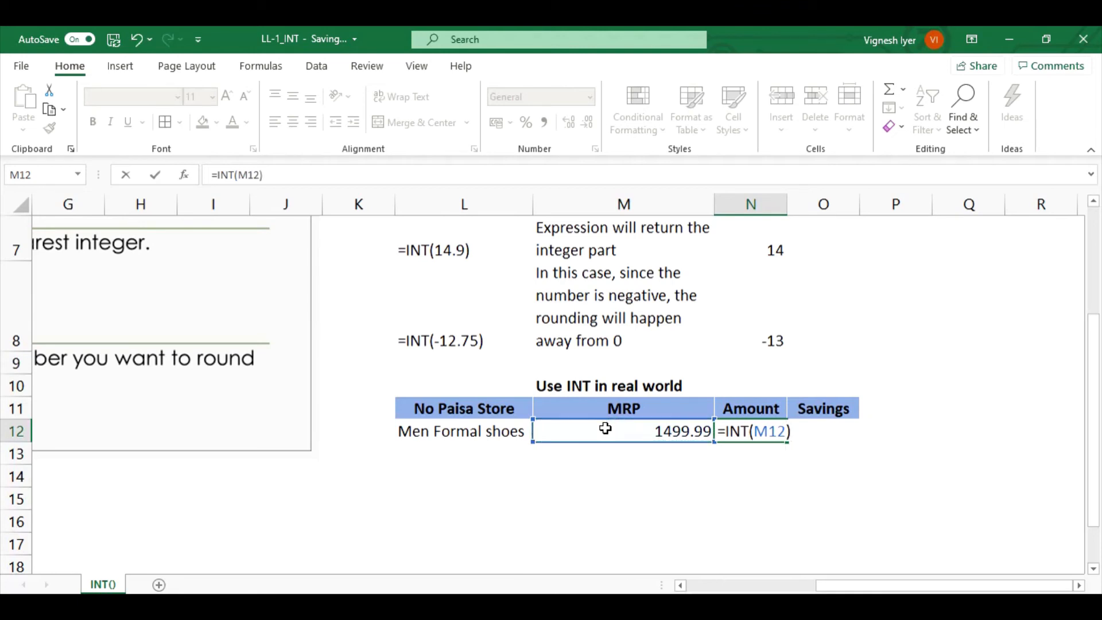
{"action": "key", "text": "Tab"}
Calculate the Savings for Men Formal shoes in cell O12 with the formula =M12-INT(M12).
{"action": "type", "text": "="}
{"action": "key", "text": "Left"}
{"action": "key", "text": "Left"}
{"action": "key", "text": "Left"}
{"action": "key", "text": "Right"}
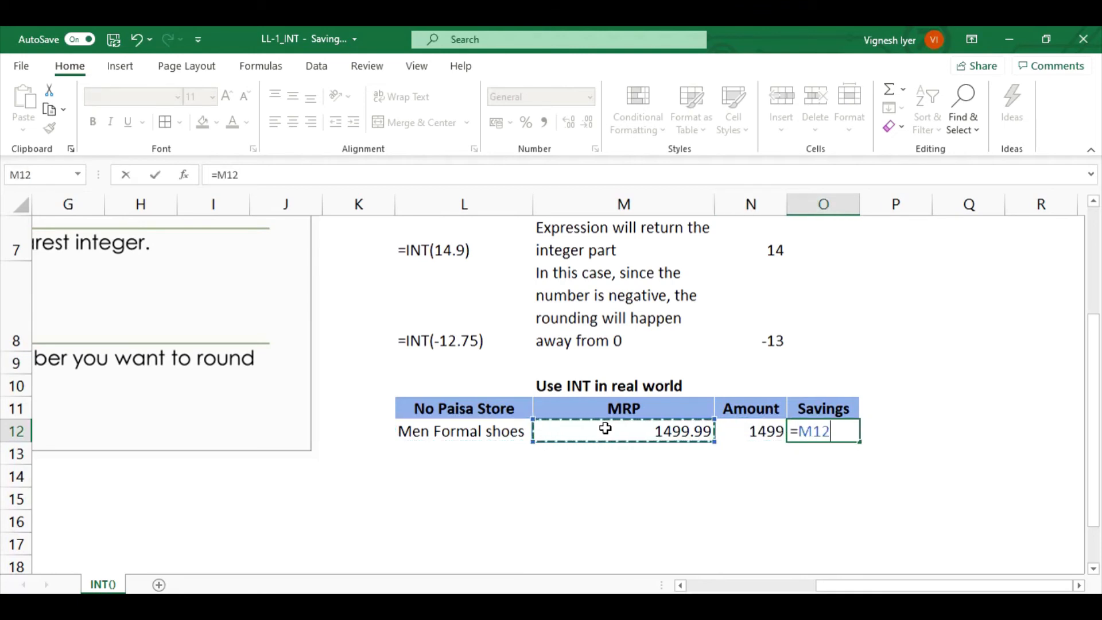
{"action": "type", "text": "-"}
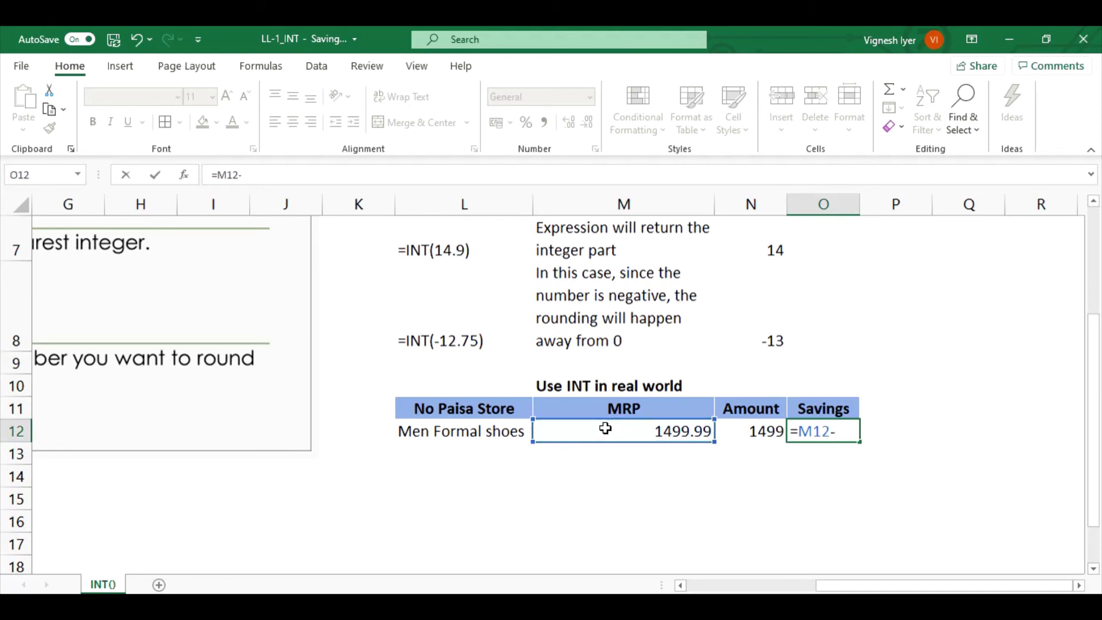
{"action": "type", "text": "INT"}
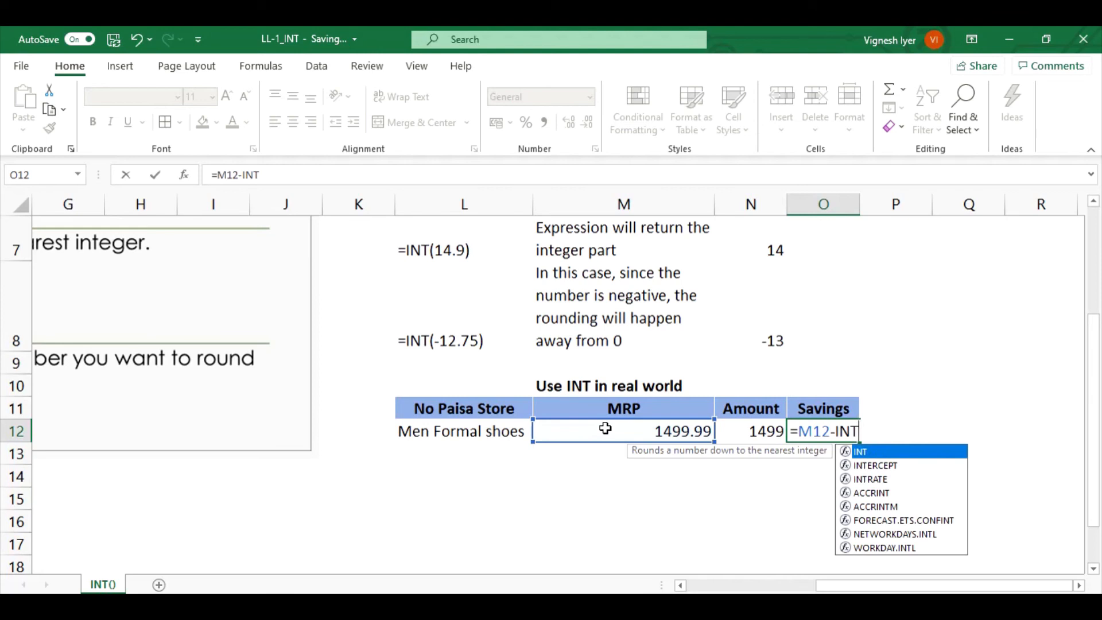
{"action": "type", "text": "("}
{"action": "key", "text": "Right"}
{"action": "key", "text": "Left"}
{"action": "key", "text": "Left"}
{"action": "key", "text": "Left"}
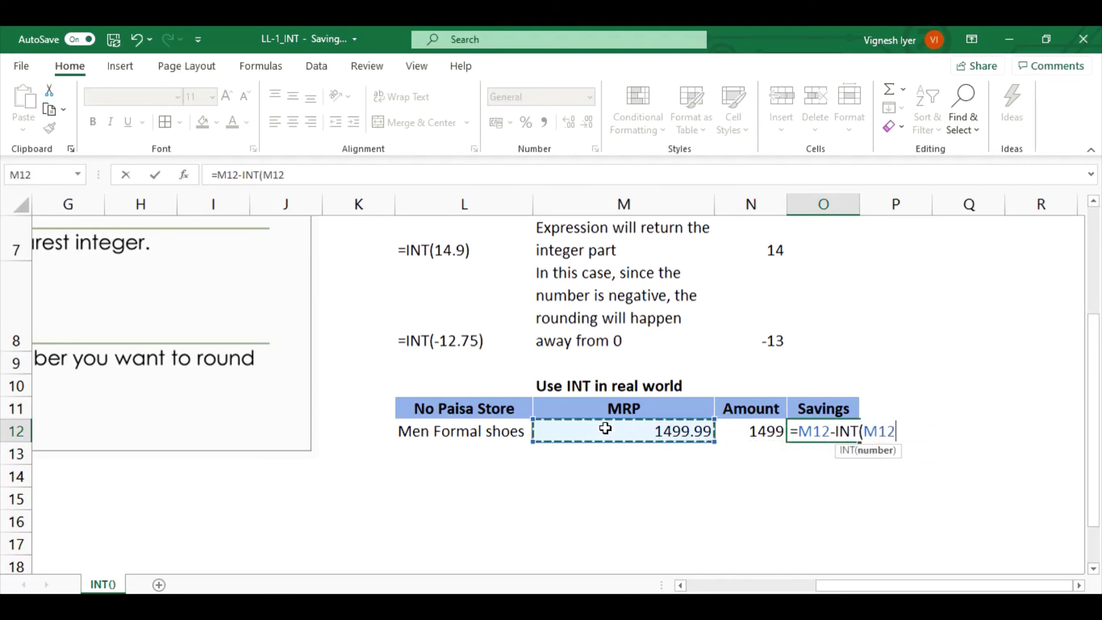
{"action": "type", "text": ")"}
{"action": "key", "text": "Return"}
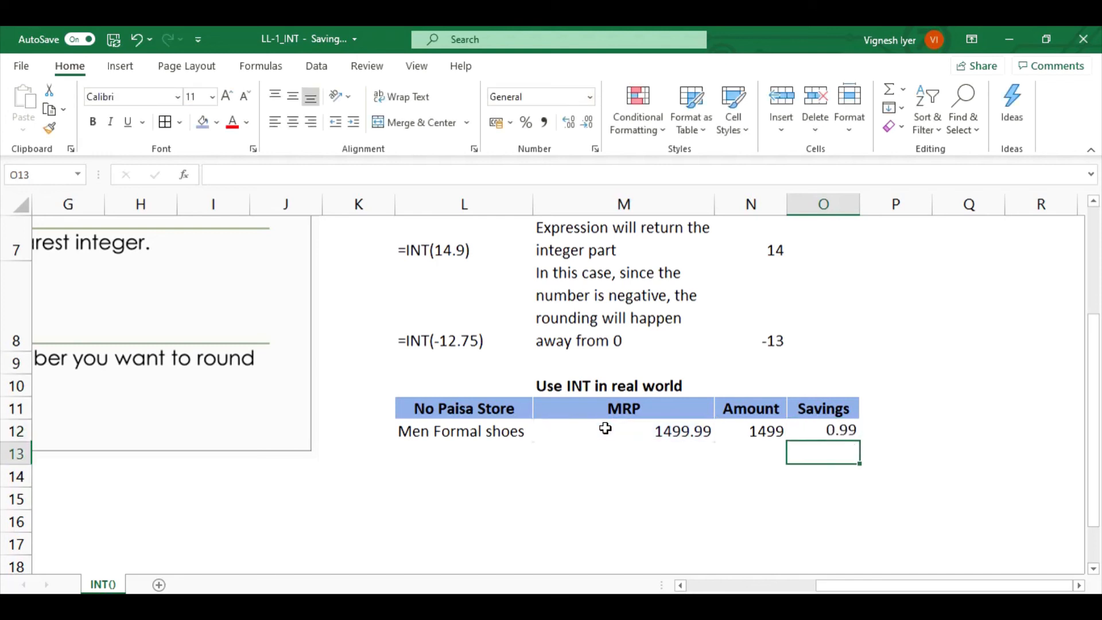
Fill the Amount and Savings formulas from row 12 down to the Women Shoes row.
{"action": "left_click", "coordinate": [766, 431]}
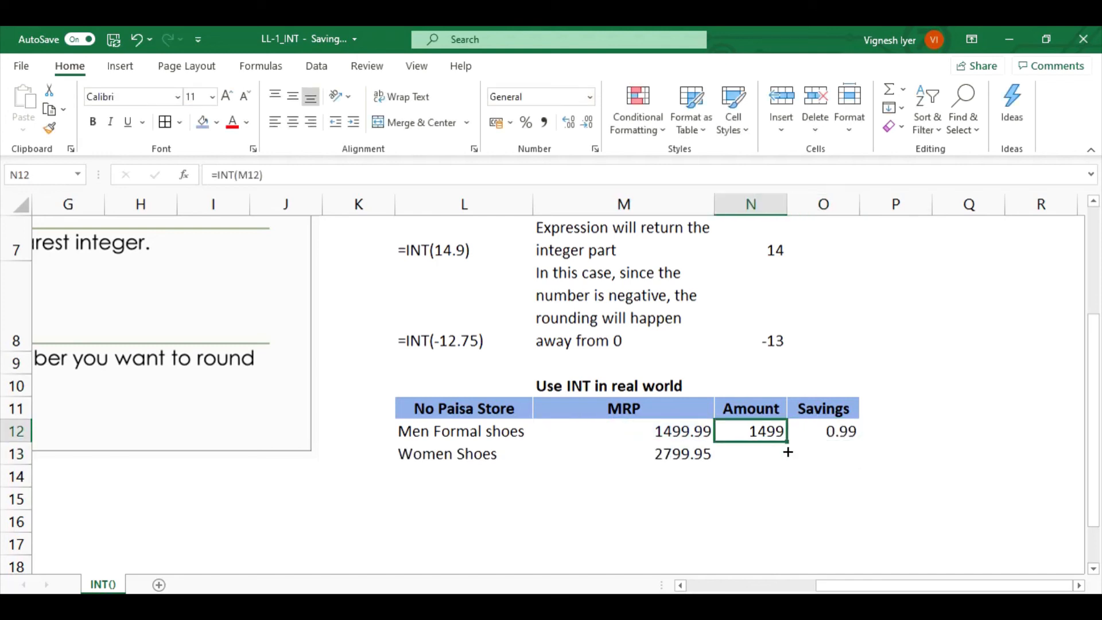
{"action": "left_click_drag", "start_coordinate": [787, 452], "coordinate": [788, 466]}
{"action": "left_click", "coordinate": [838, 429]}
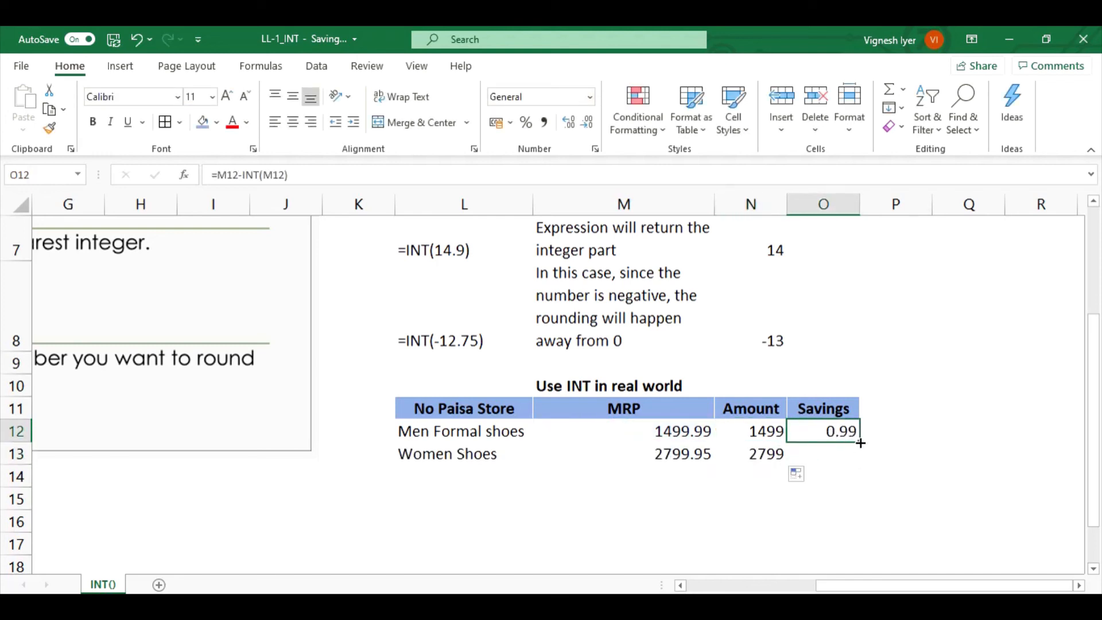
{"action": "left_click_drag", "start_coordinate": [861, 445], "coordinate": [861, 465]}
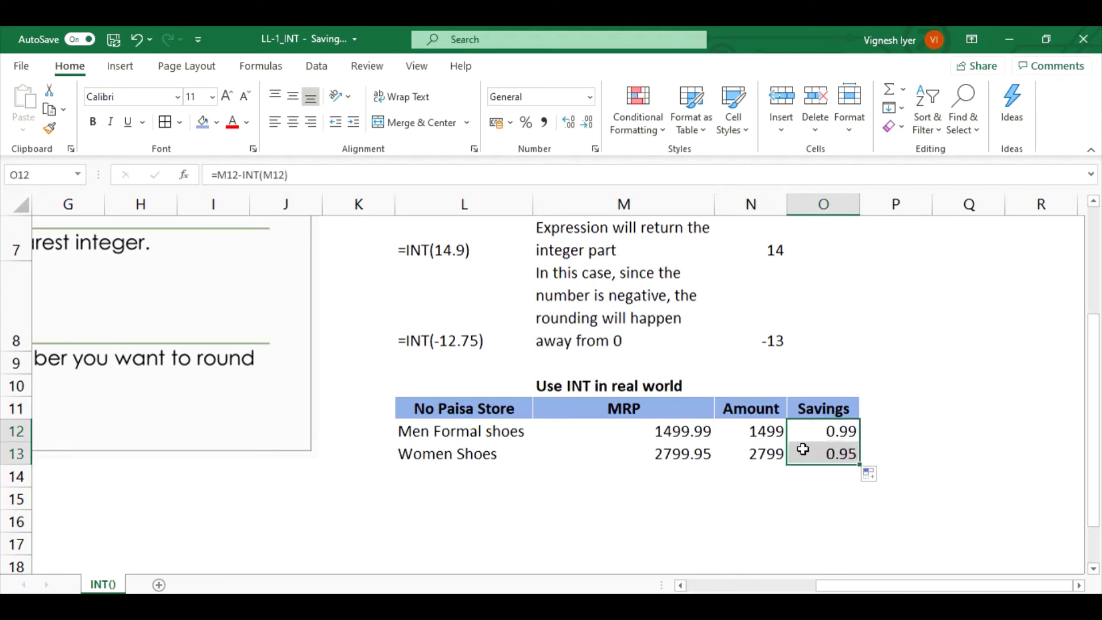
Apply black outline and inside borders to the No Paisa Store table in L11:O13.
{"action": "left_click", "coordinate": [693, 450]}
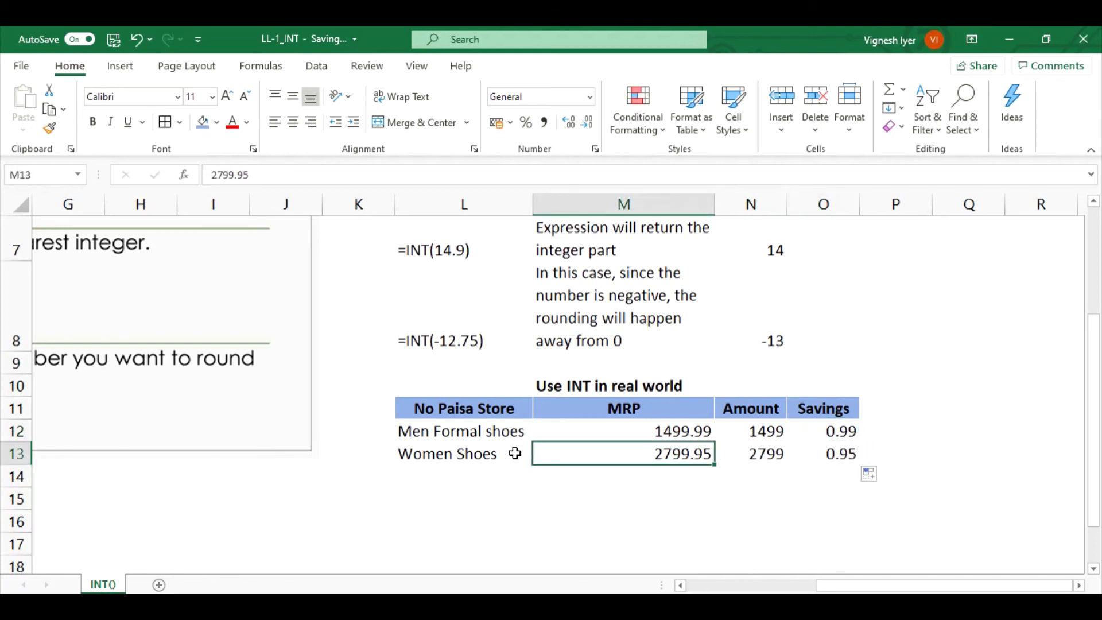
{"action": "left_click_drag", "start_coordinate": [458, 435], "coordinate": [802, 458]}
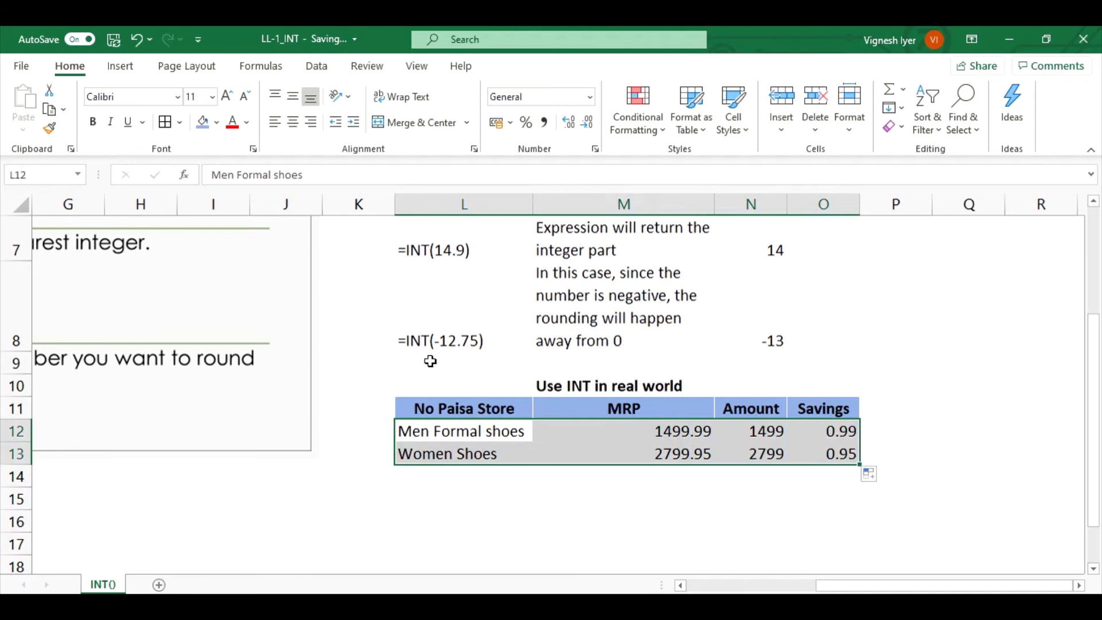
{"action": "left_click", "coordinate": [407, 409]}
{"action": "left_click_drag", "start_coordinate": [407, 408], "coordinate": [819, 457]}
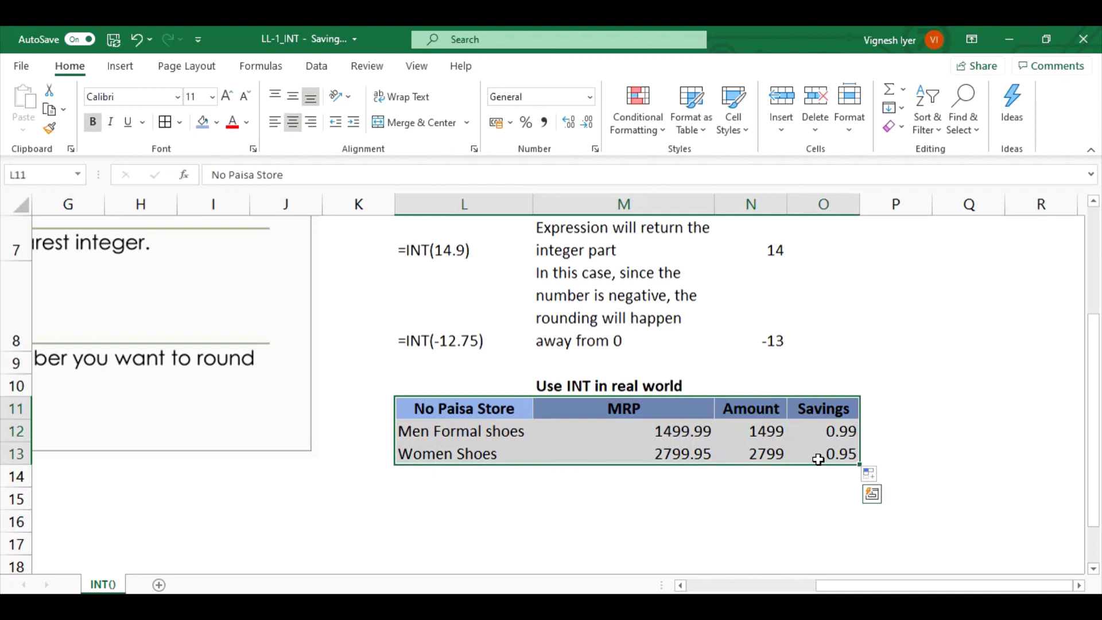
{"action": "left_click", "coordinate": [167, 125]}
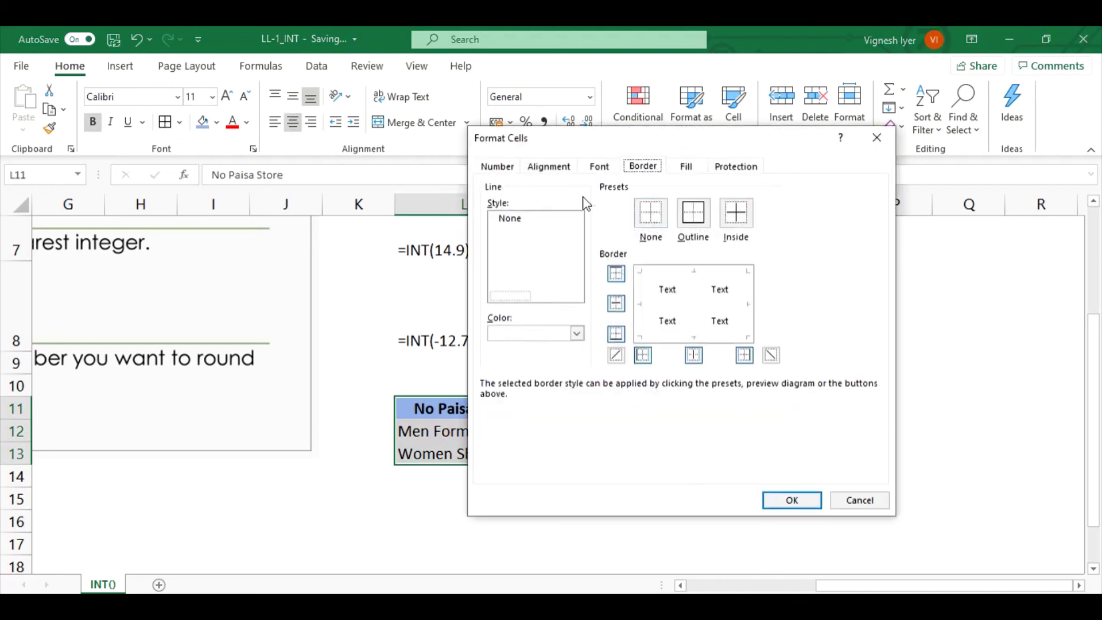
{"action": "left_click", "coordinate": [536, 336]}
{"action": "left_click", "coordinate": [511, 362]}
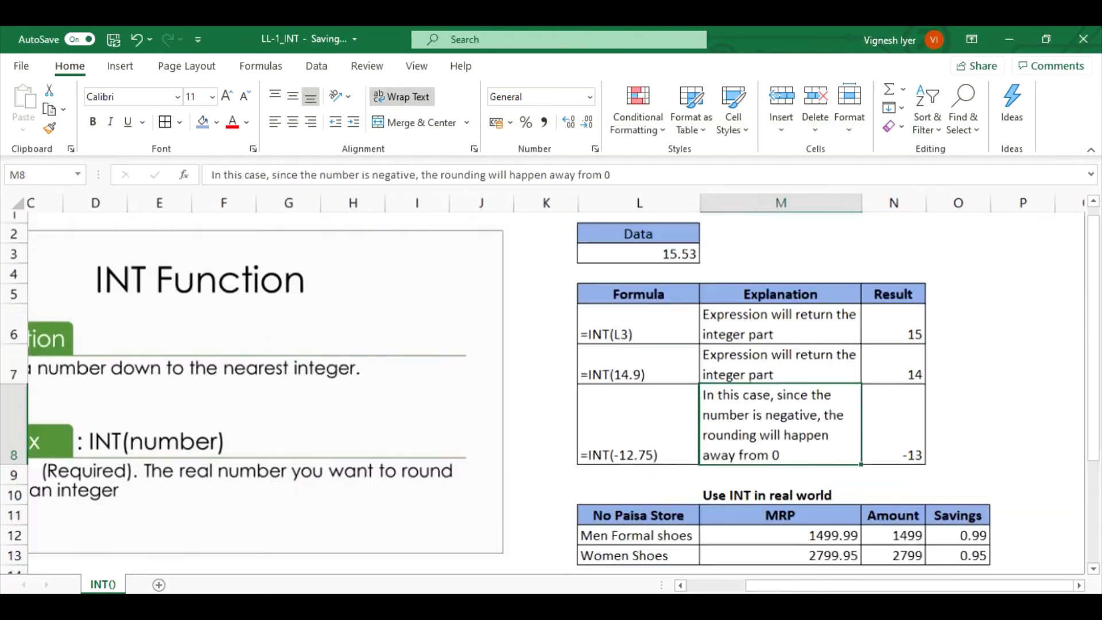
{"action": "scroll", "coordinate": [556, 390], "scroll_direction": "down", "scroll_amount": 3}
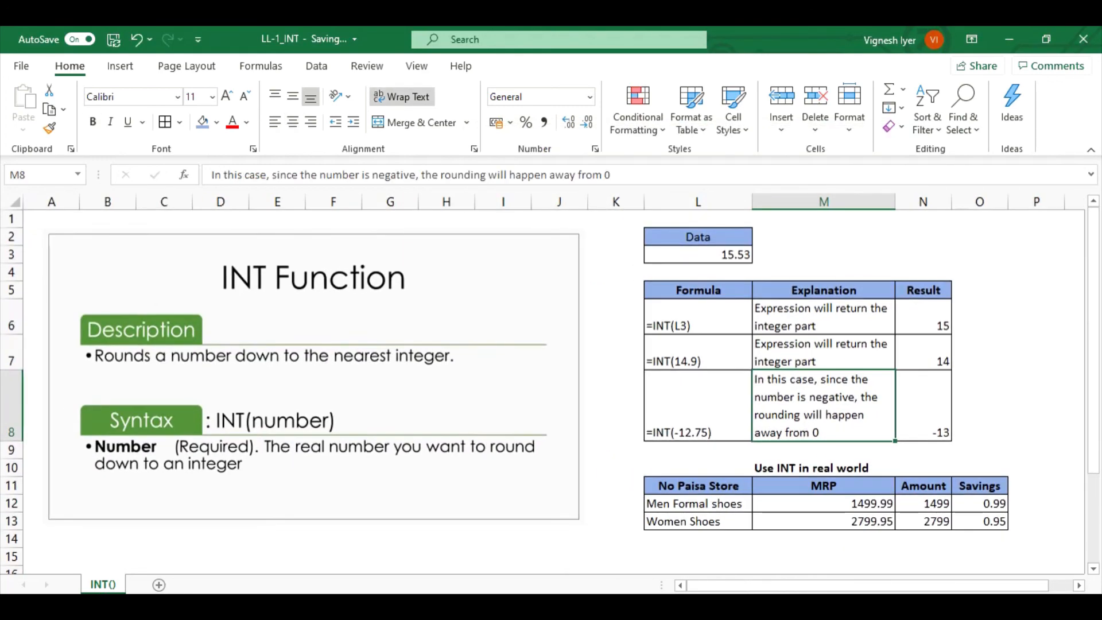